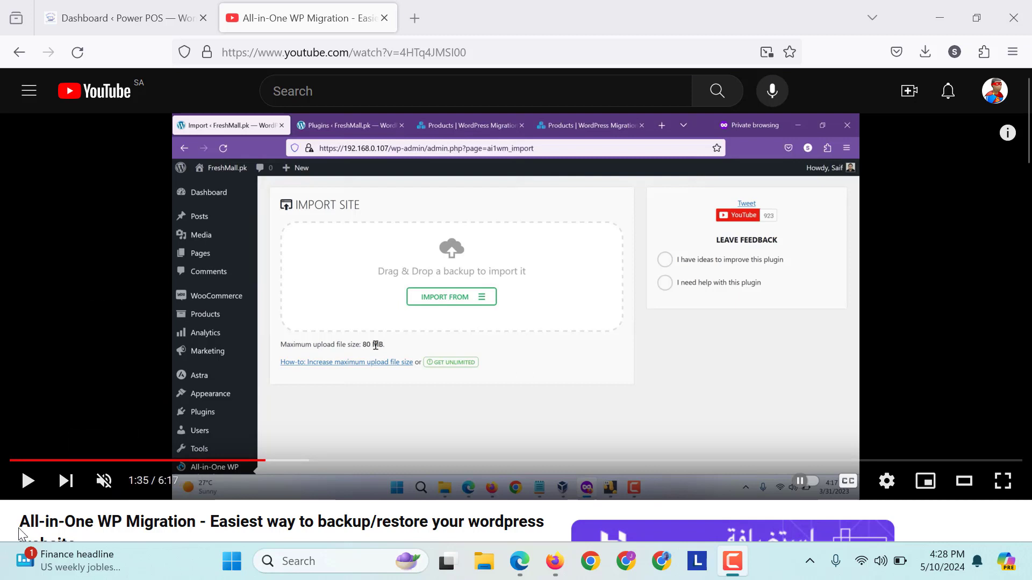
# Skim the All-in-One WP Migration video forward to about 3:10, looking over its import page and extension pricing.
pyautogui.moveTo(20, 524); pyautogui.dragTo(187, 518)
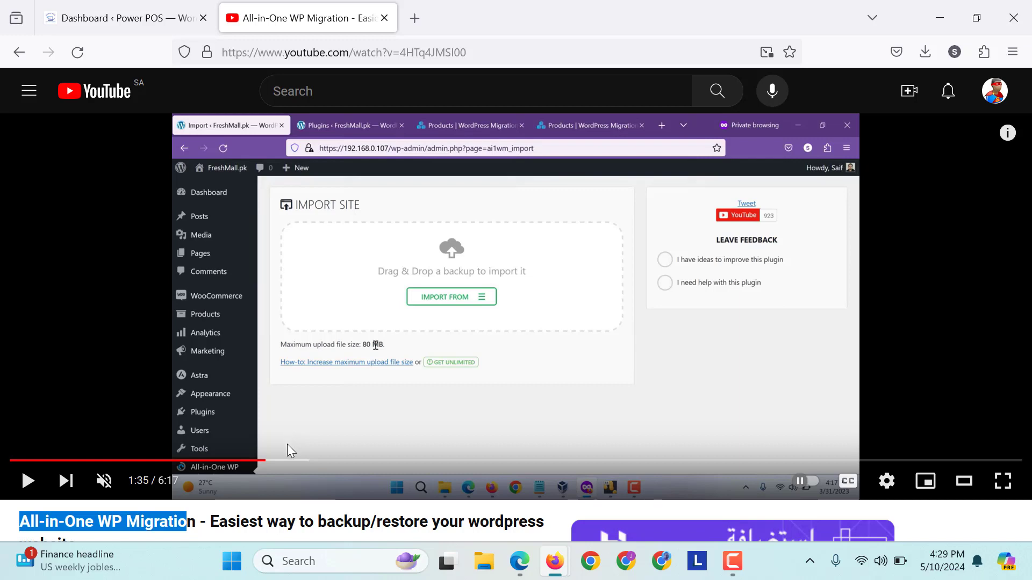
pyautogui.click(282, 461)
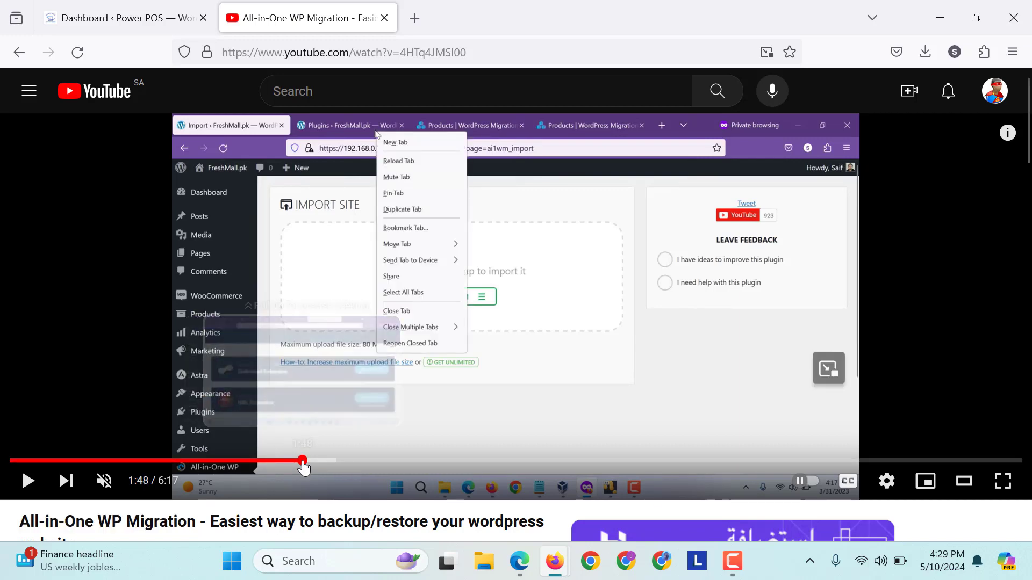
pyautogui.click(303, 461)
pyautogui.click(321, 461)
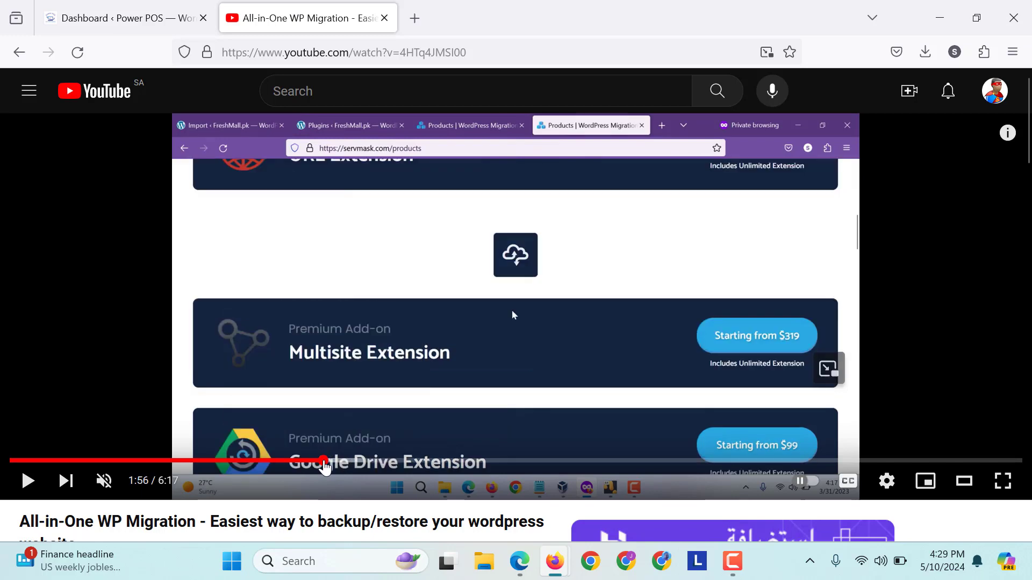
pyautogui.click(351, 461)
pyautogui.moveTo(365, 465); pyautogui.dragTo(524, 466)
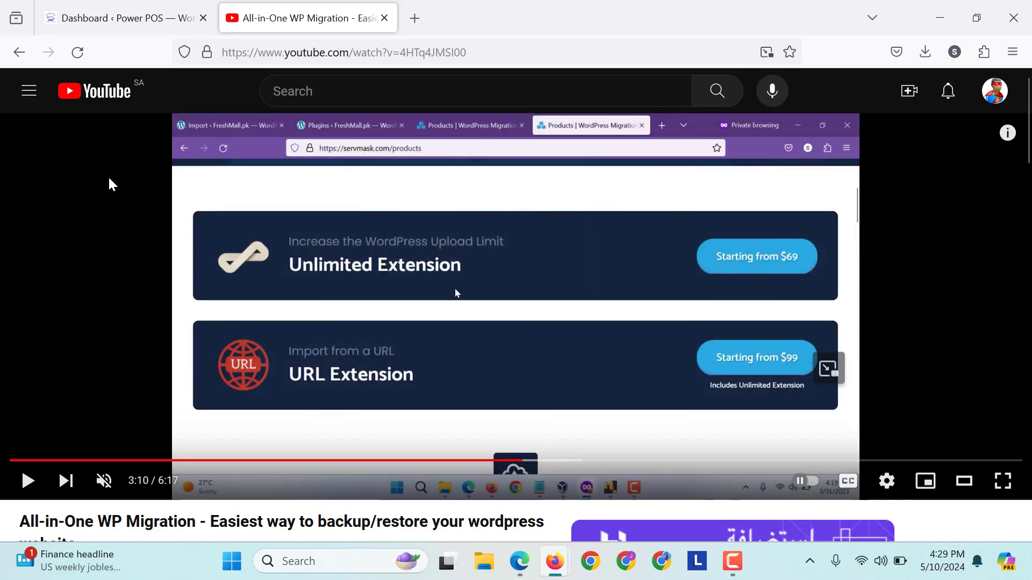
# Return to the Power POS WordPress dashboard and search the new-plugin directory for "backup".
pyautogui.click(86, 6)
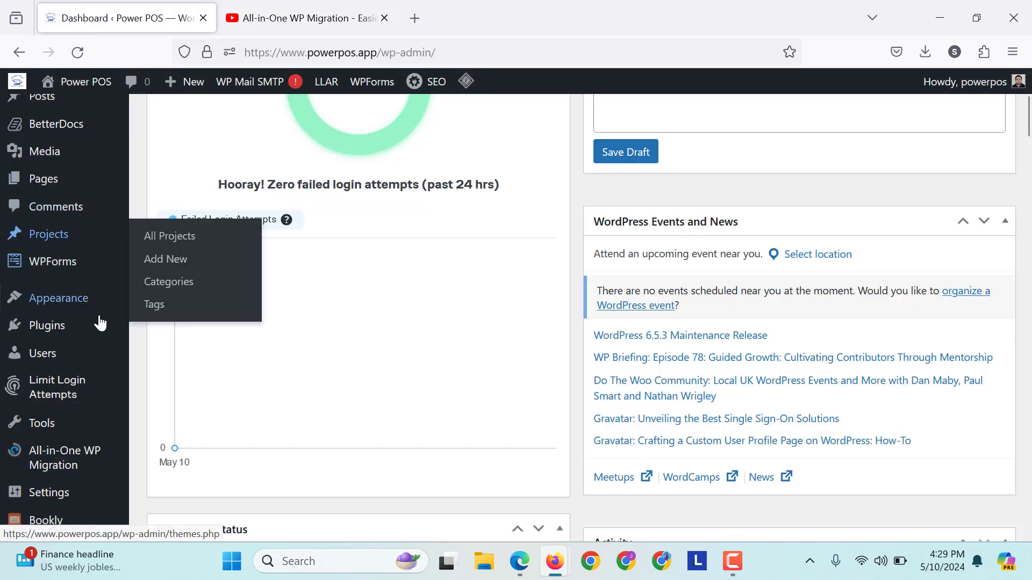
pyautogui.moveTo(98, 330)
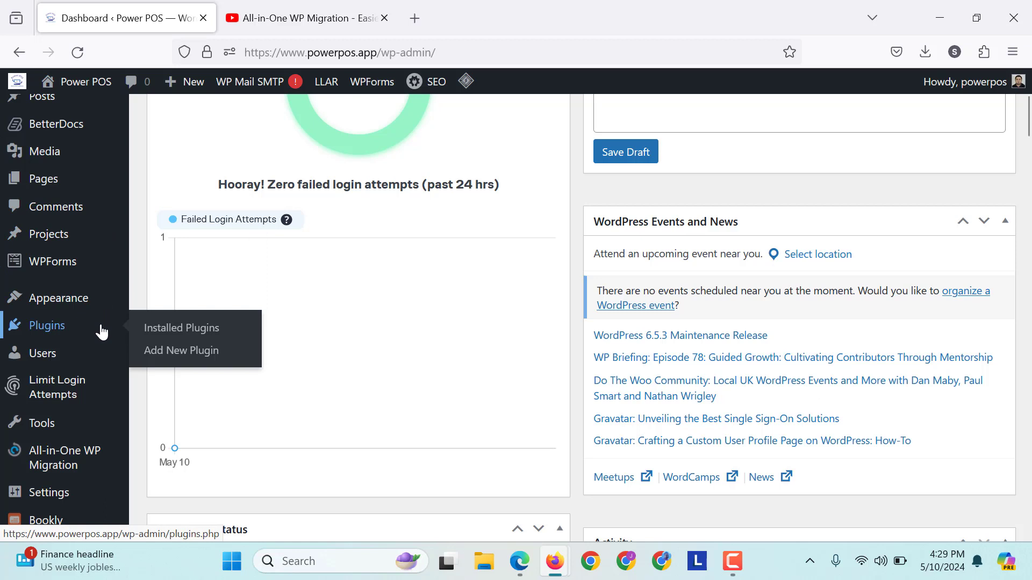
pyautogui.click(168, 363)
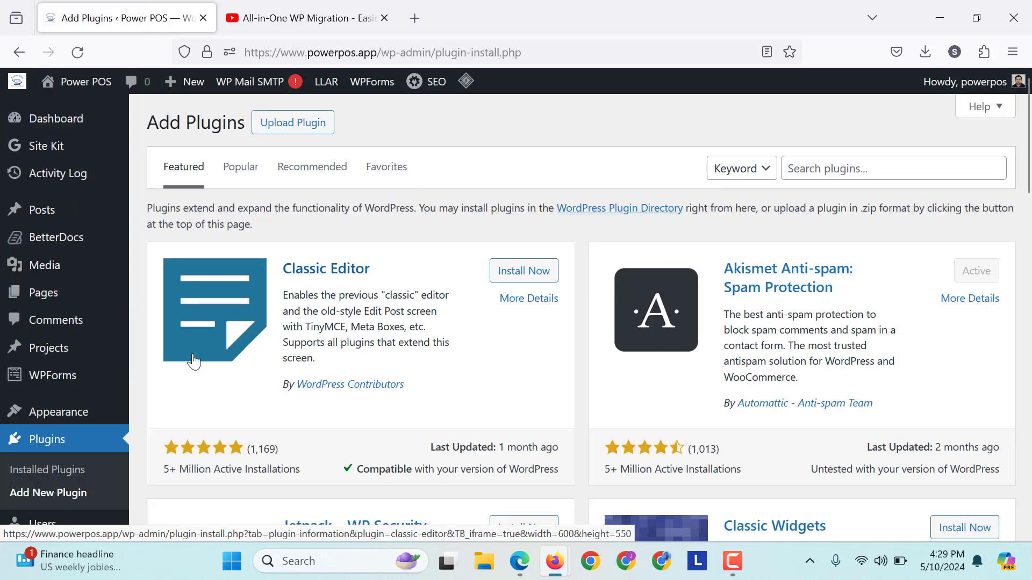
pyautogui.click(831, 173)
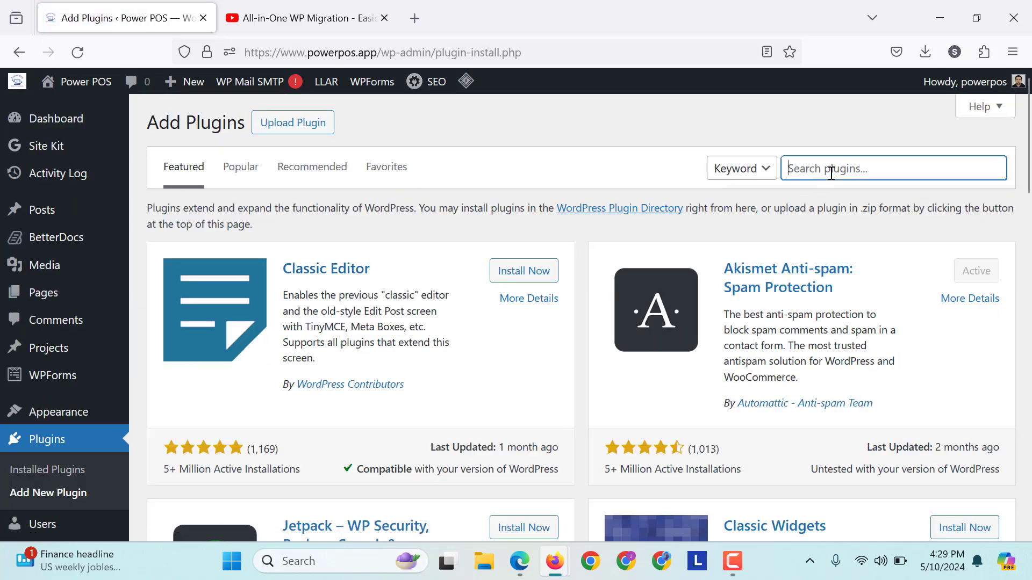
pyautogui.write('backup')
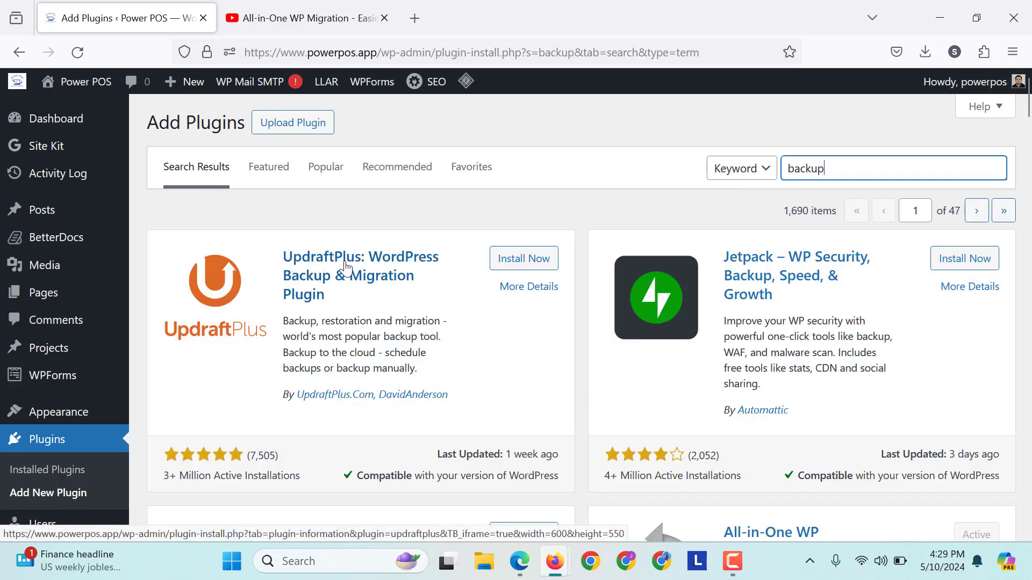
# Install and activate the UpdraftPlus: WordPress Backup & Migration Plugin.
pyautogui.click(506, 260)
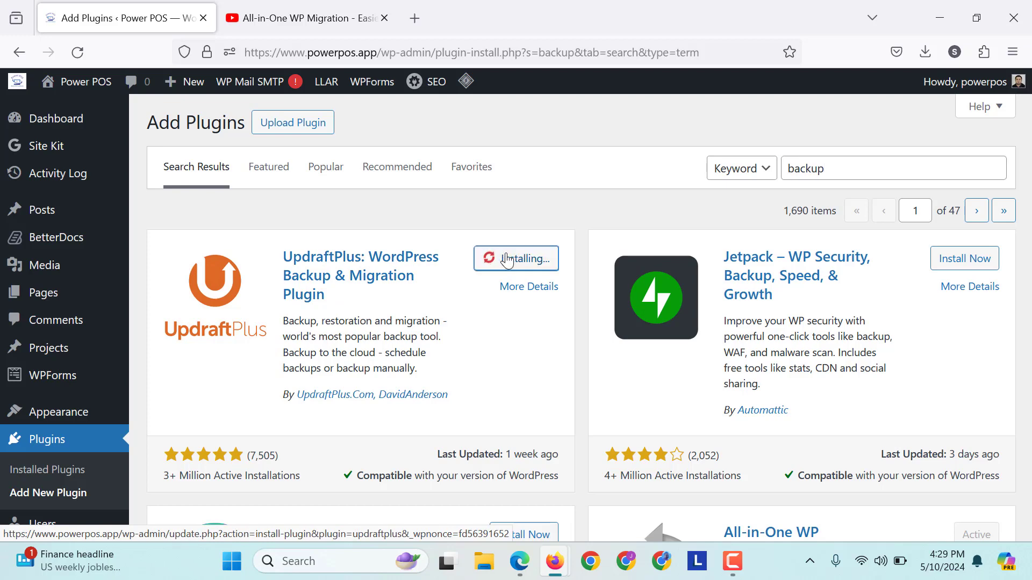
pyautogui.scroll(-1, 506, 260)
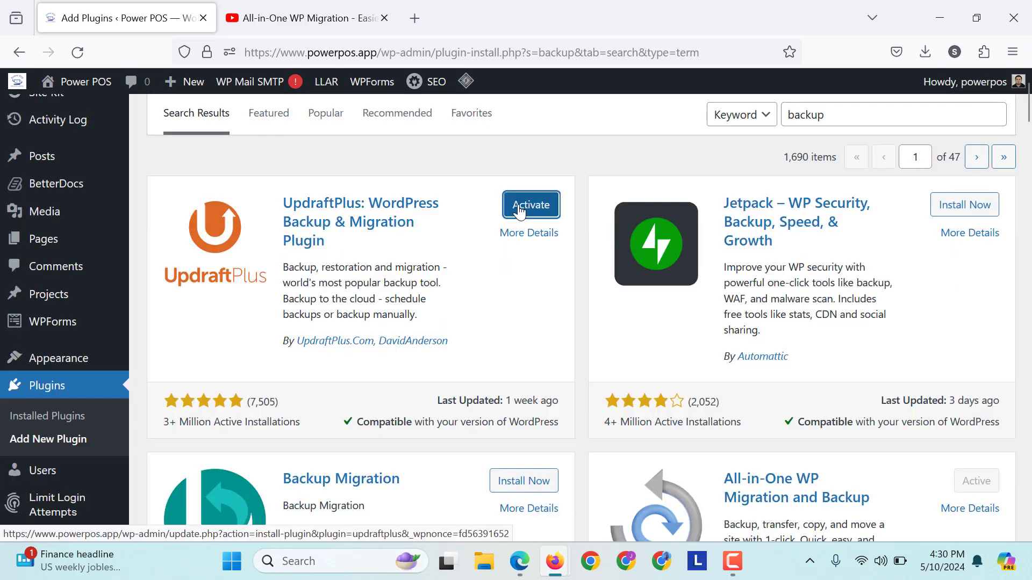
pyautogui.click(520, 211)
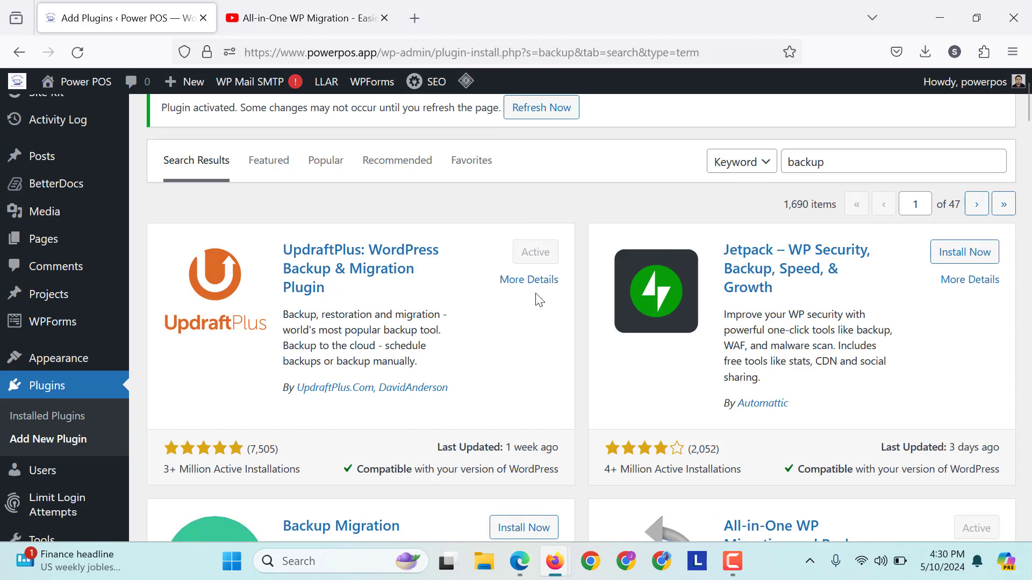
# Open the UpdraftPlus Backups page, advance the introductory tour to the backup schedule, and close the tour.
pyautogui.scroll(-5, 258, 388)
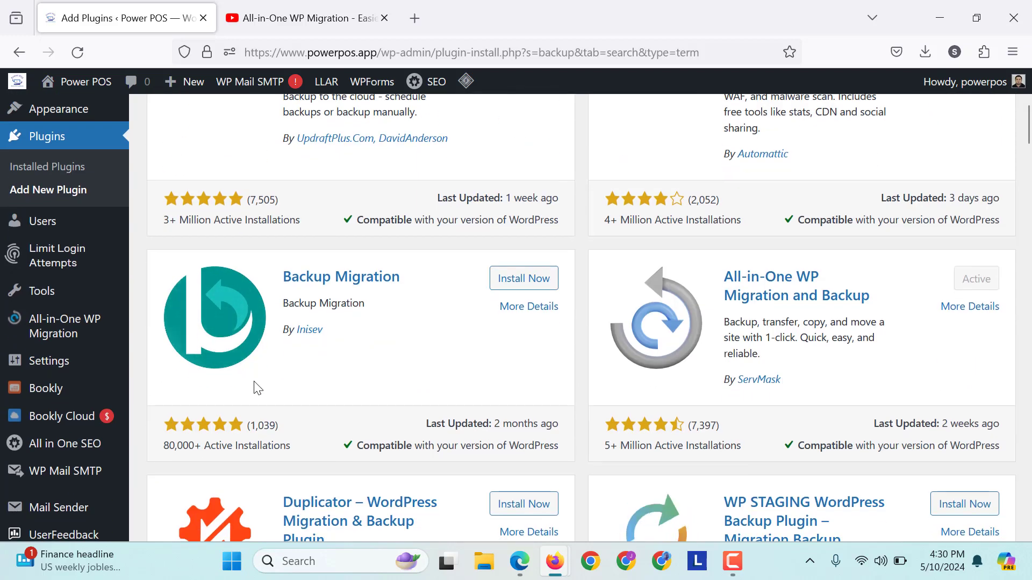
pyautogui.moveTo(86, 223)
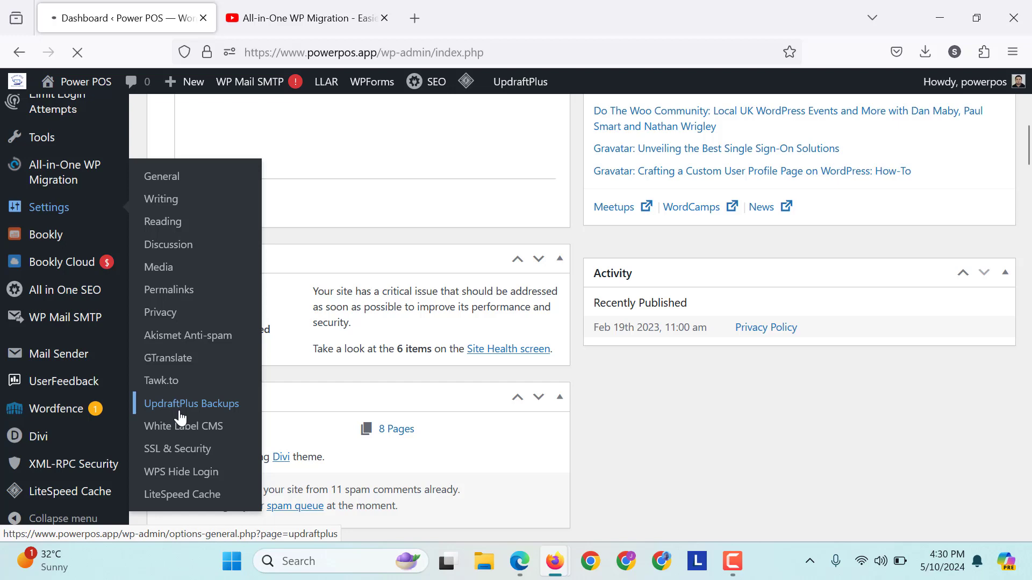
pyautogui.click(180, 418)
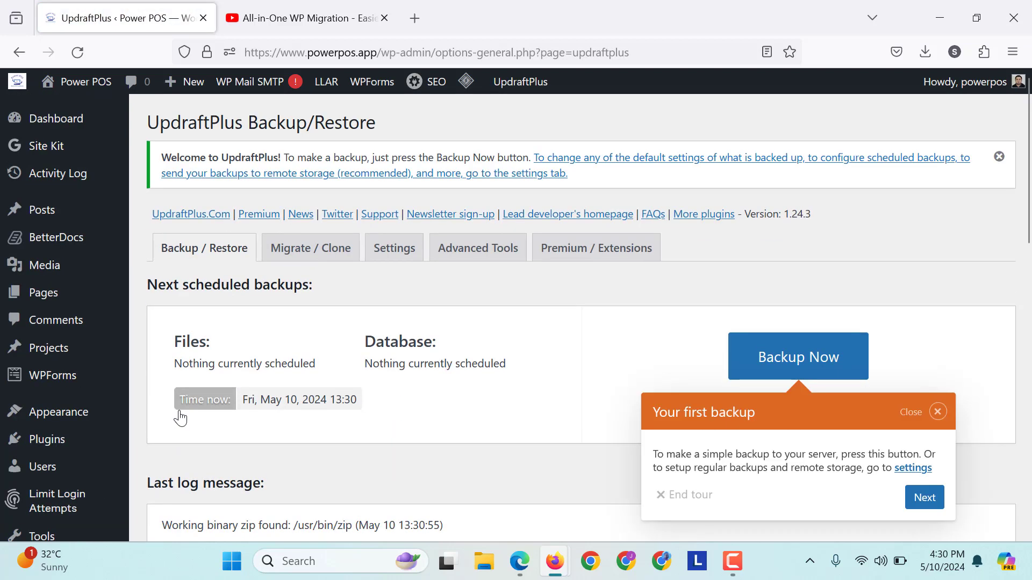
pyautogui.click(924, 497)
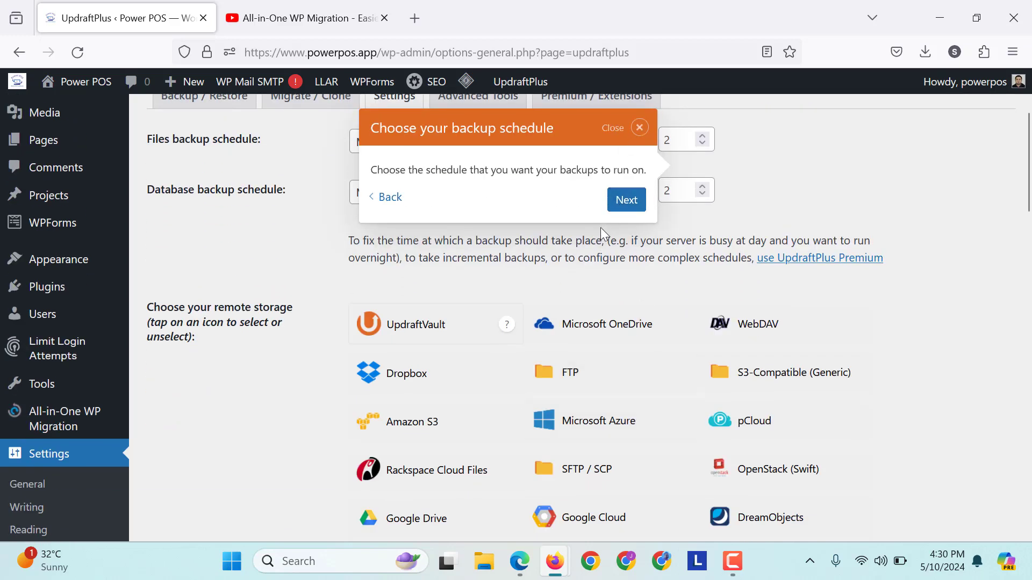
pyautogui.click(631, 130)
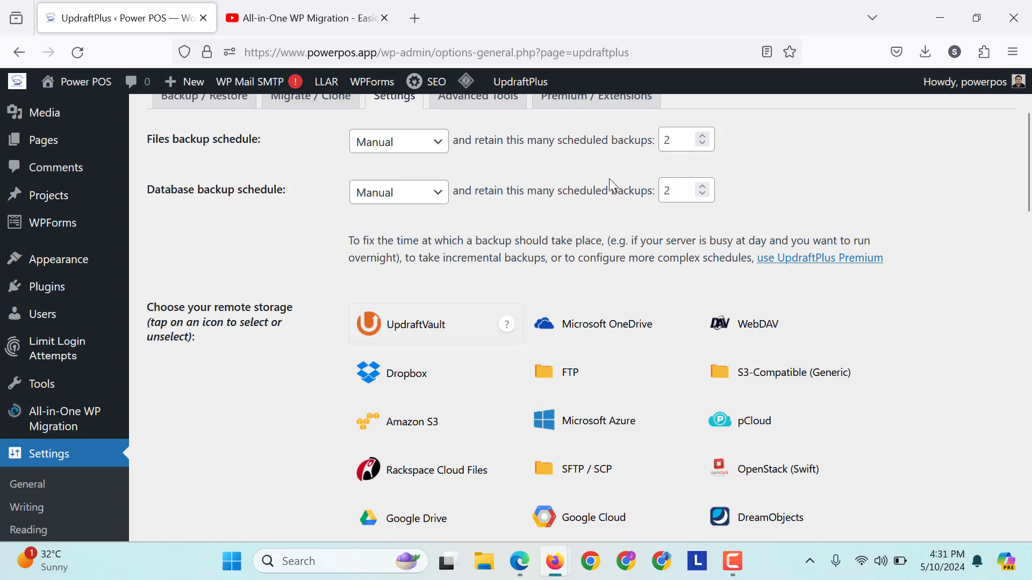
# Examine the Backup / Restore page, including the scheduled backups, the manual backup option, the last log message and existing backups.
pyautogui.scroll(3, 608, 179)
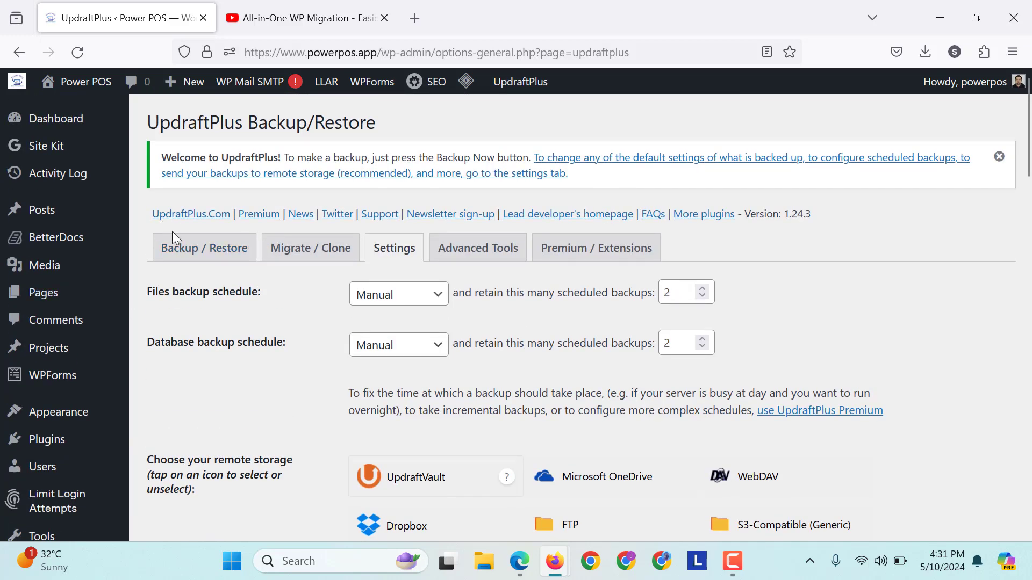
pyautogui.click(174, 239)
pyautogui.scroll(-1, 294, 313)
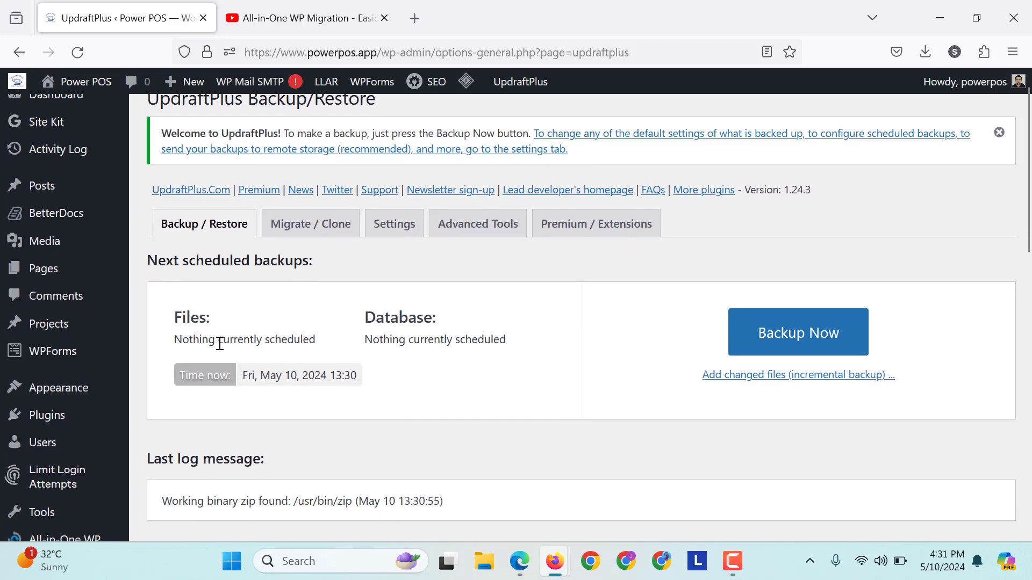
pyautogui.moveTo(220, 344); pyautogui.dragTo(368, 355)
pyautogui.click(524, 334)
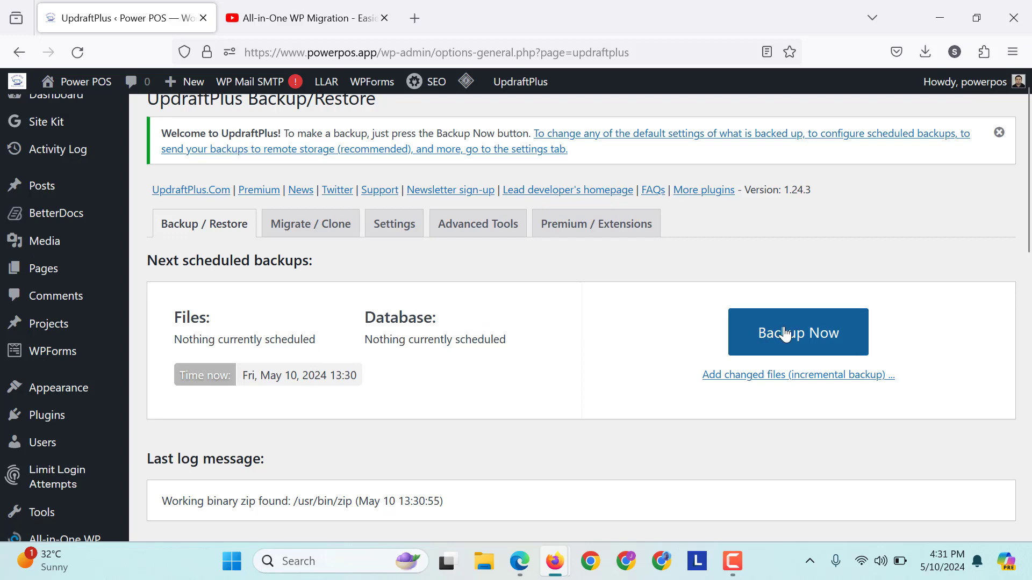
pyautogui.scroll(-5, 784, 334)
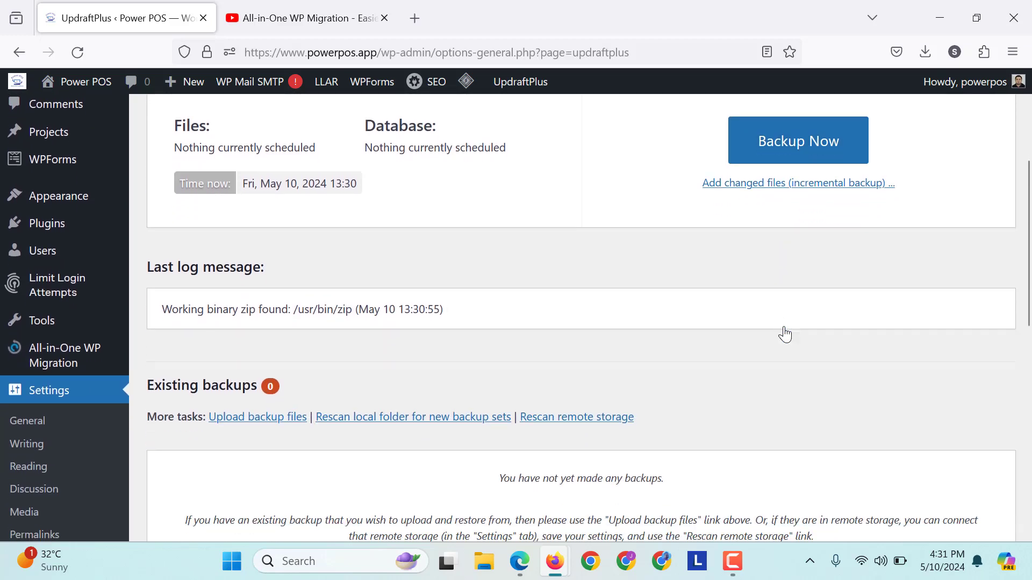
pyautogui.scroll(-2, 785, 334)
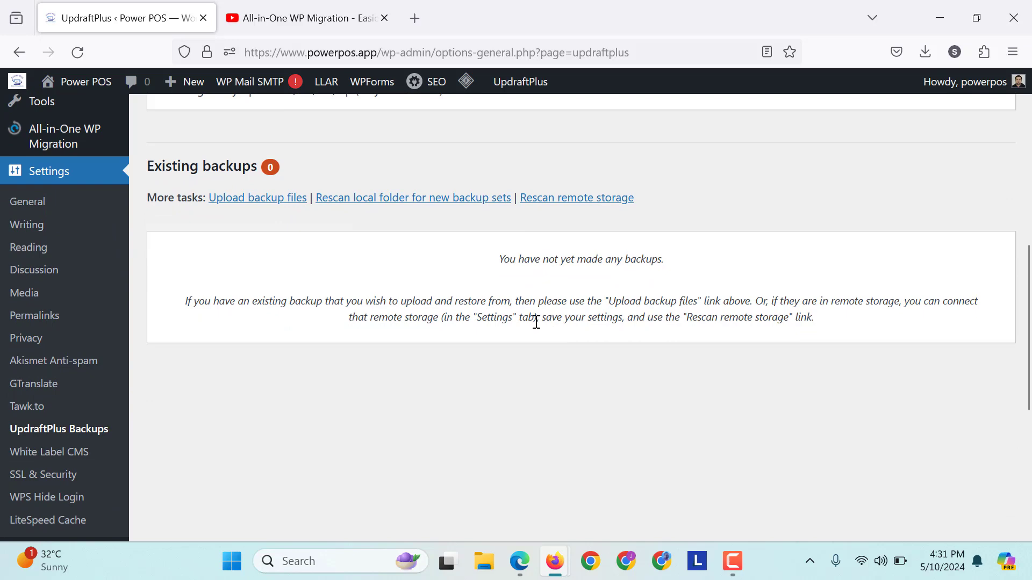
pyautogui.scroll(5, 535, 322)
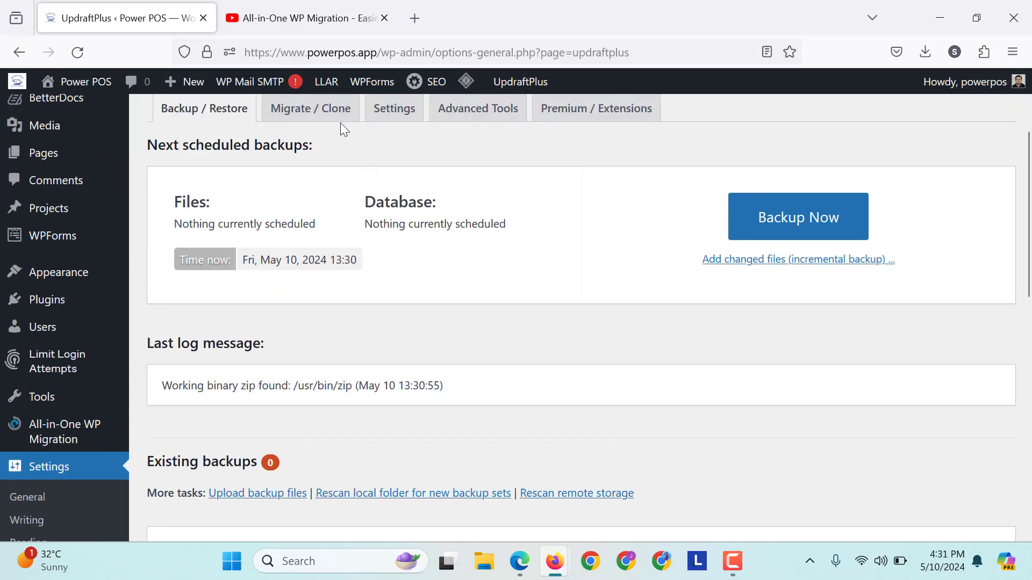
# Review the Migrate / Clone page's options for a temporary UpdraftClone copy and for site migration.
pyautogui.click(326, 114)
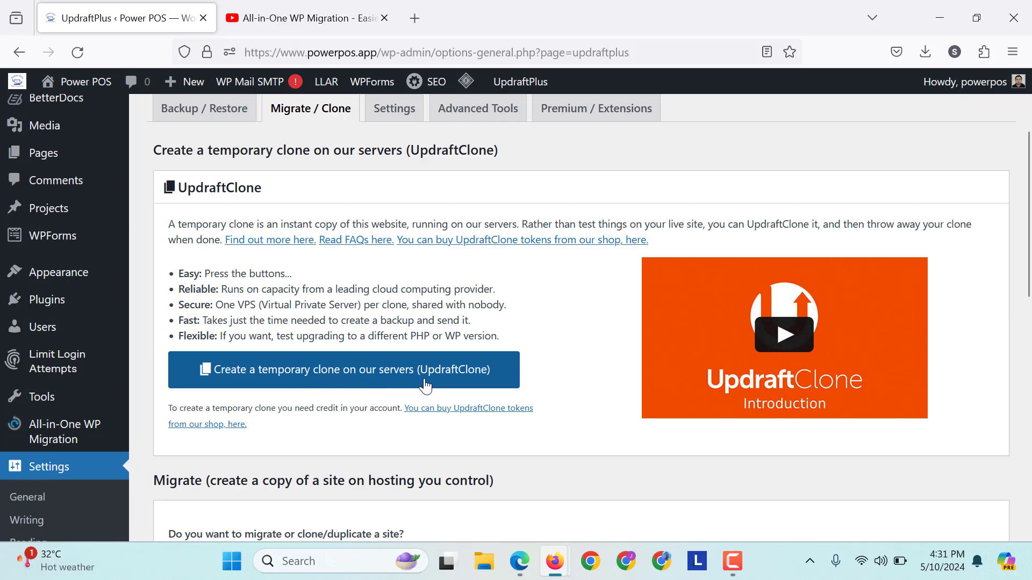
pyautogui.scroll(-3, 425, 385)
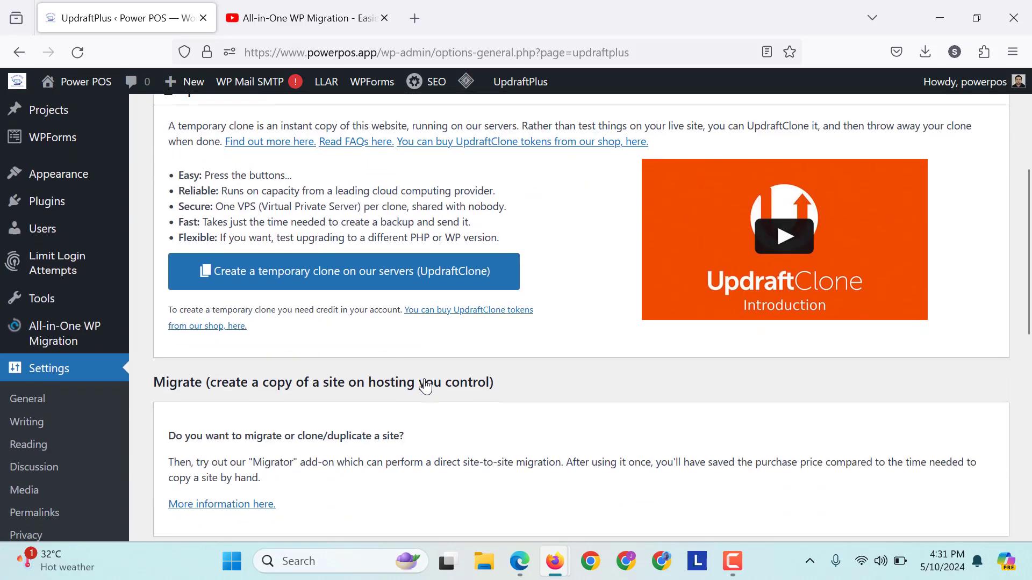
pyautogui.scroll(-4, 425, 385)
pyautogui.scroll(7, 425, 385)
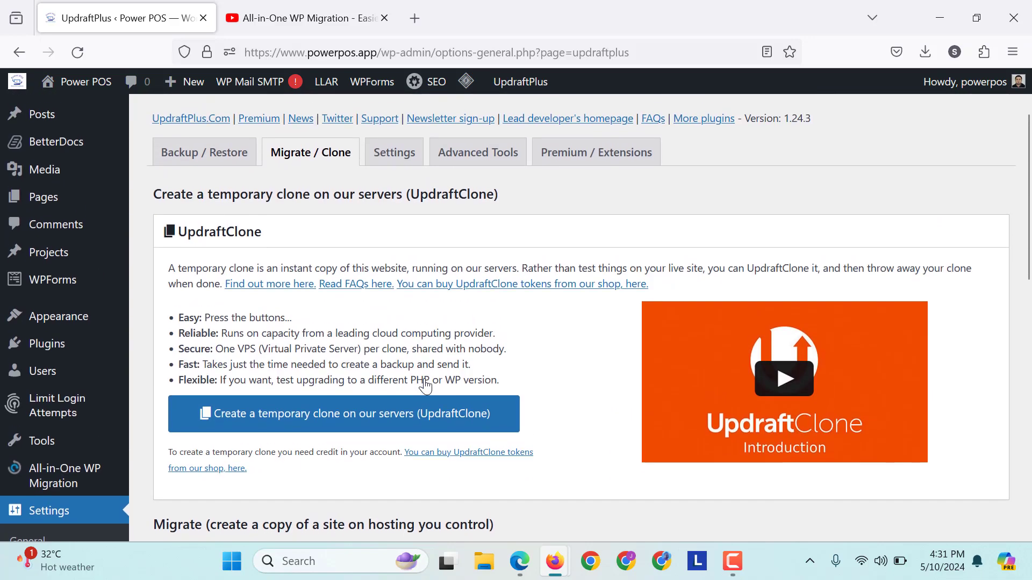
# Set the files backup schedule to Every 2 hours in the UpdraftPlus settings.
pyautogui.click(390, 168)
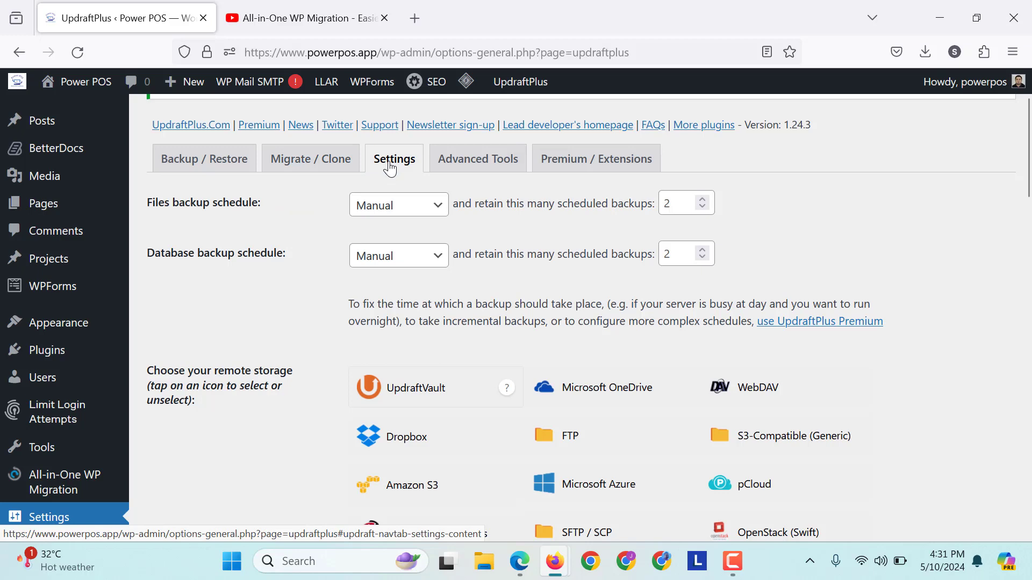
pyautogui.click(387, 208)
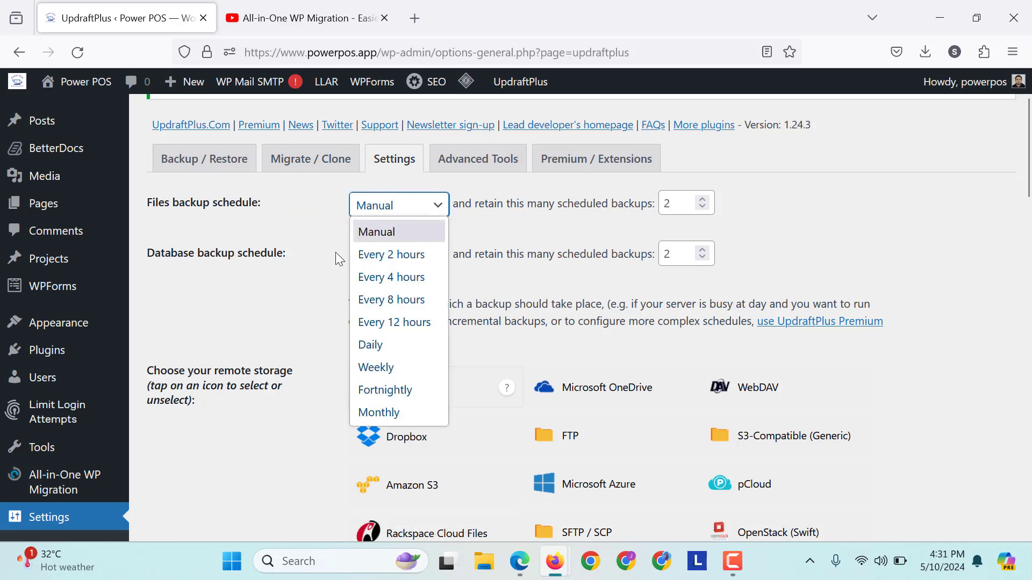
pyautogui.click(360, 262)
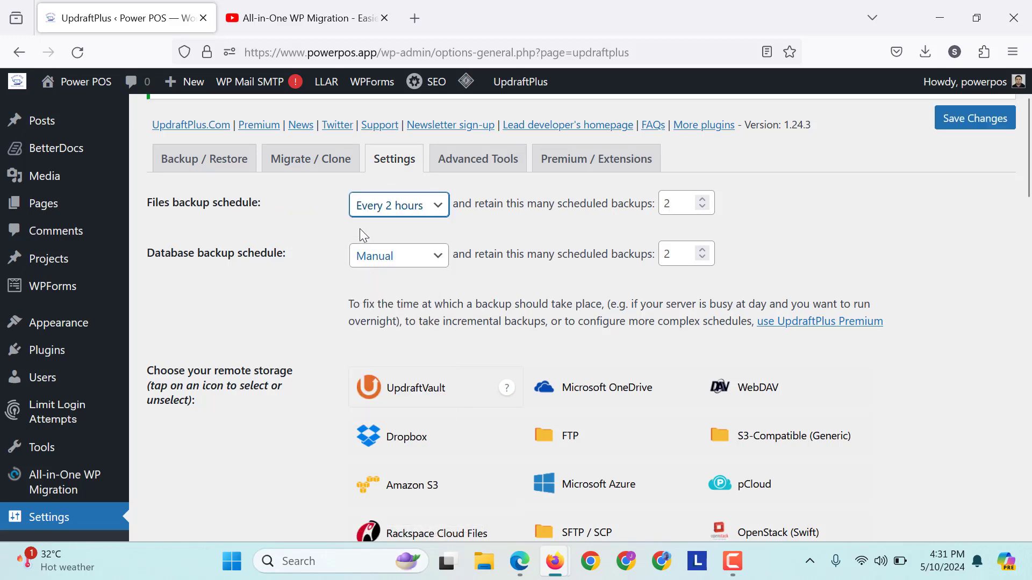
pyautogui.click(371, 208)
pyautogui.press('Escape')
# Review the remote storage, files backup inclusion, exclusion and email report options, and save the UpdraftPlus settings.
pyautogui.scroll(-3, 339, 273)
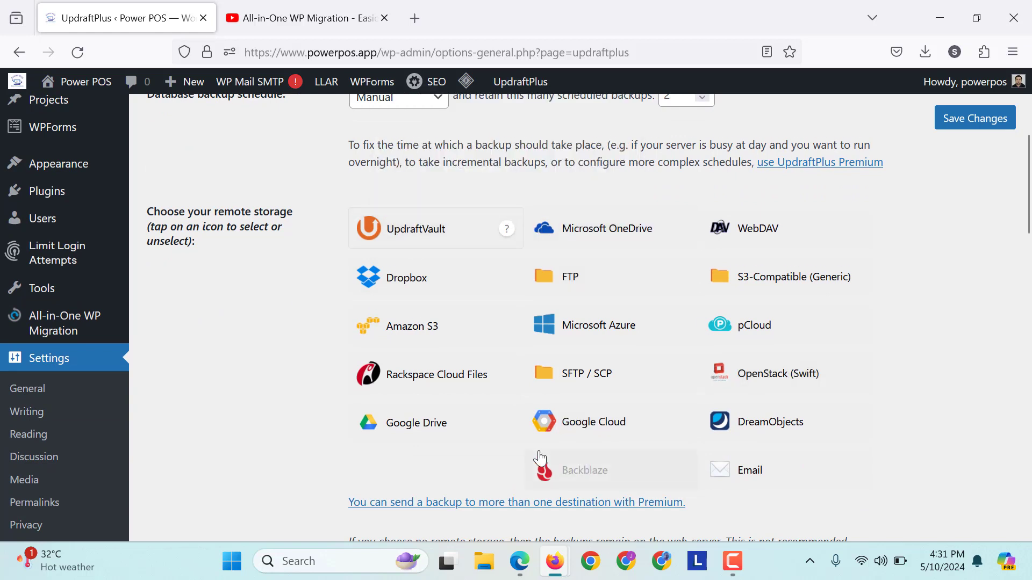
pyautogui.scroll(-1, 542, 462)
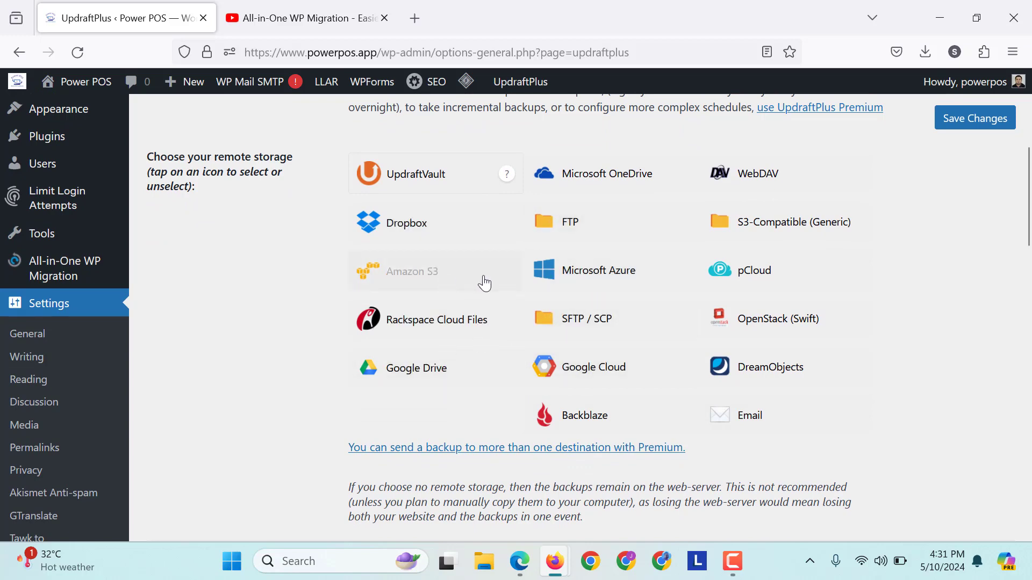
pyautogui.scroll(-6, 484, 283)
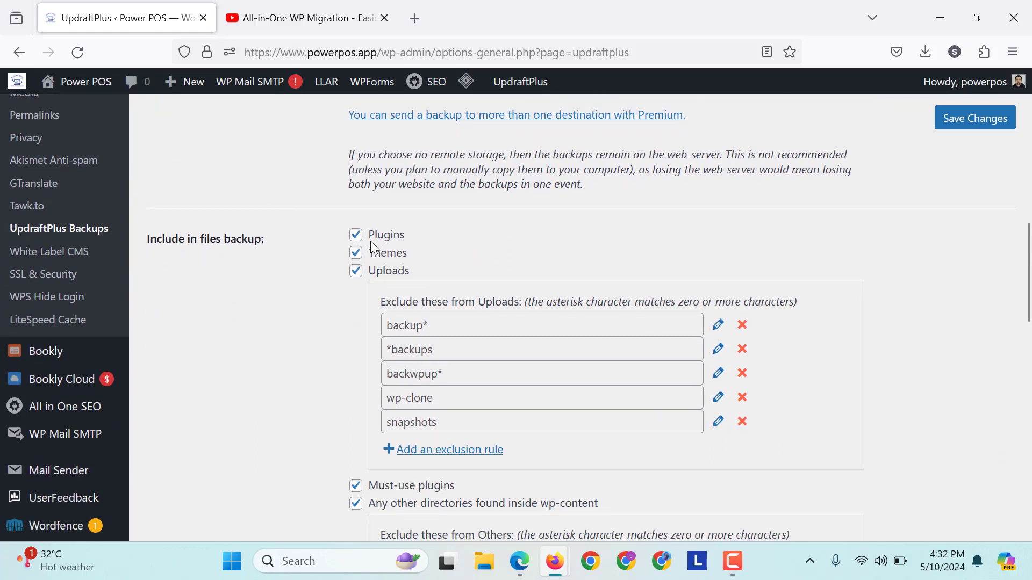
pyautogui.scroll(-4, 389, 286)
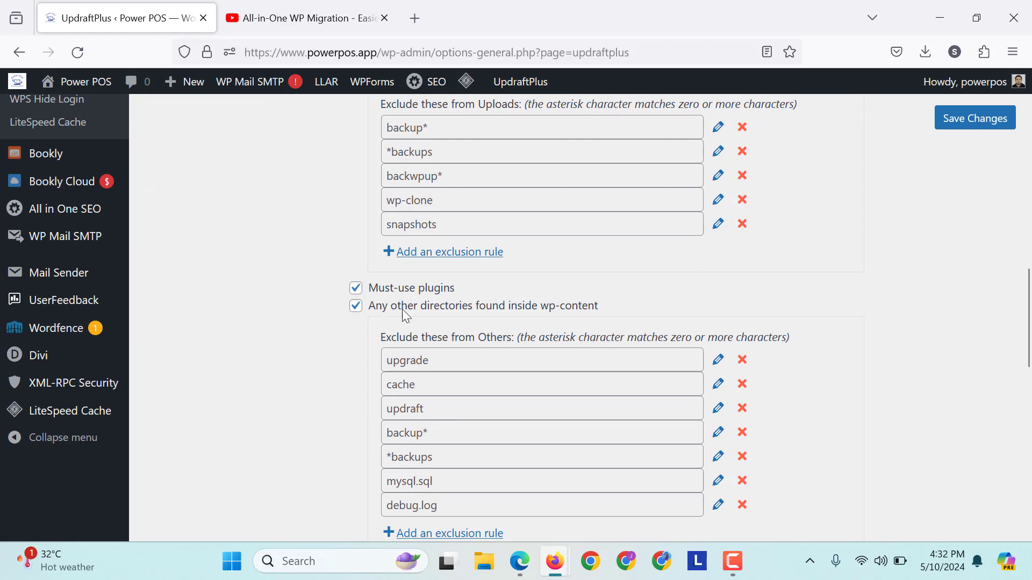
pyautogui.scroll(-3, 402, 309)
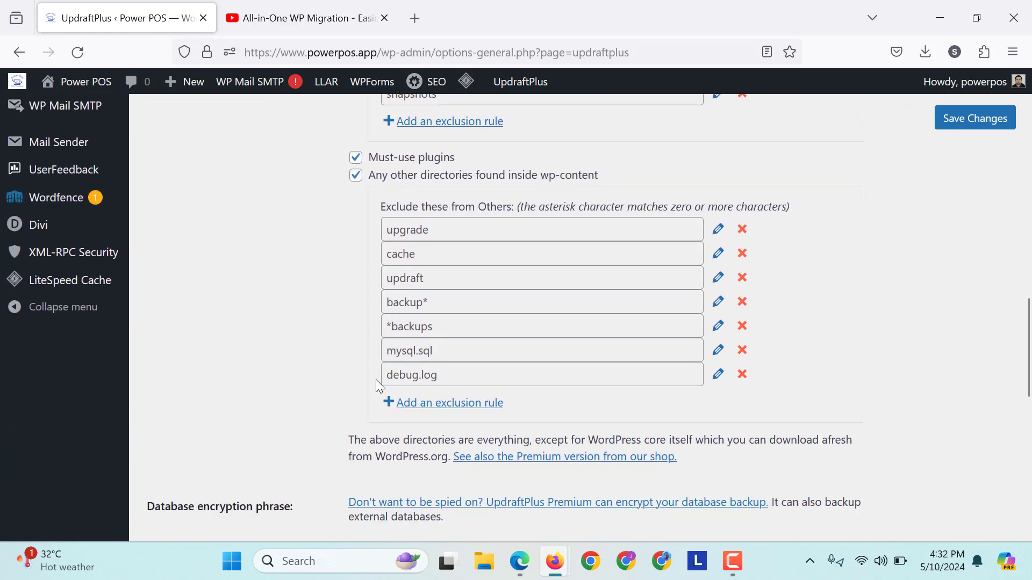
pyautogui.scroll(-5, 376, 380)
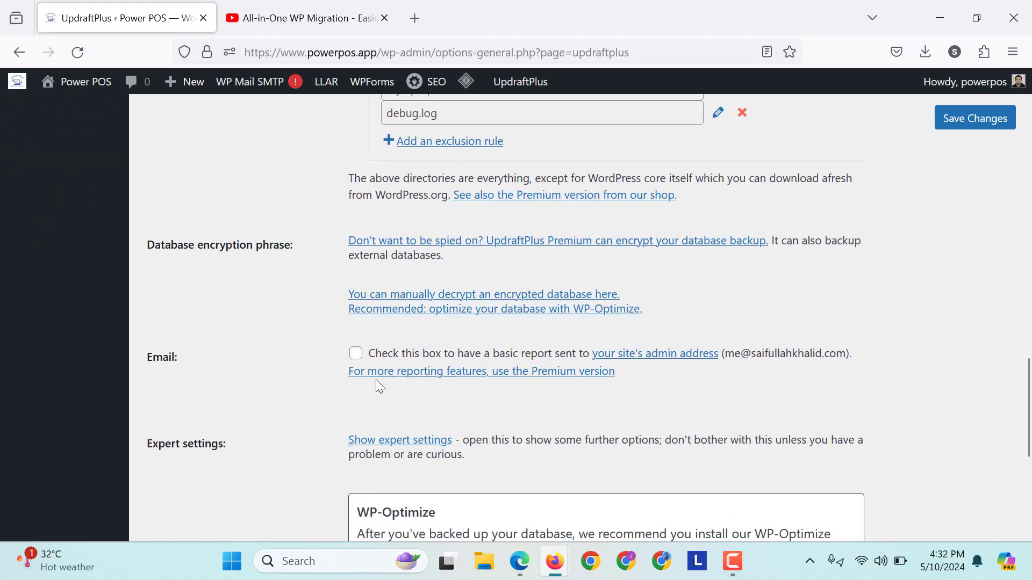
pyautogui.scroll(-5, 376, 380)
pyautogui.click(375, 380)
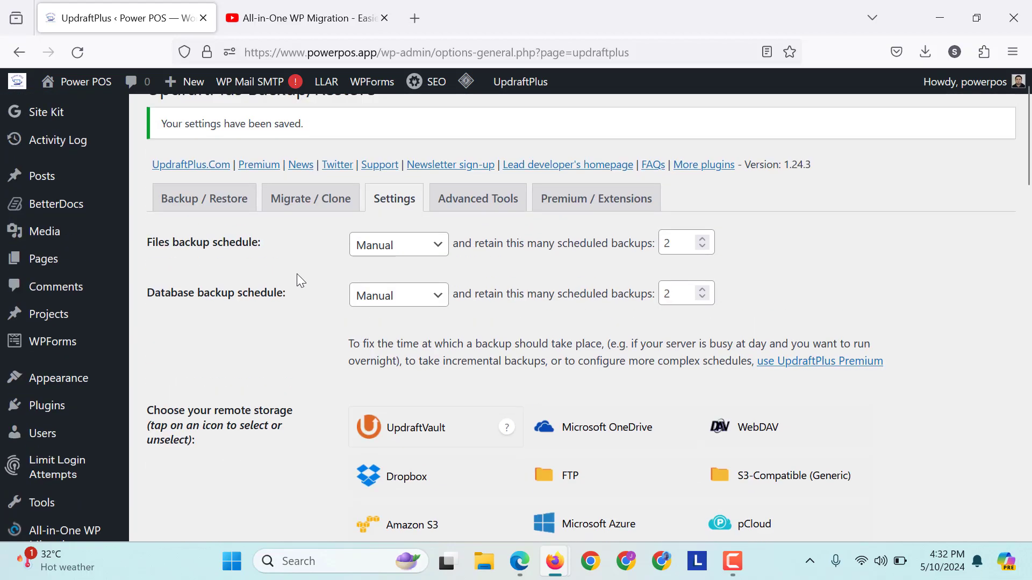
# Examine the email option for sending a basic report to the site's admin address.
pyautogui.scroll(-15, 441, 226)
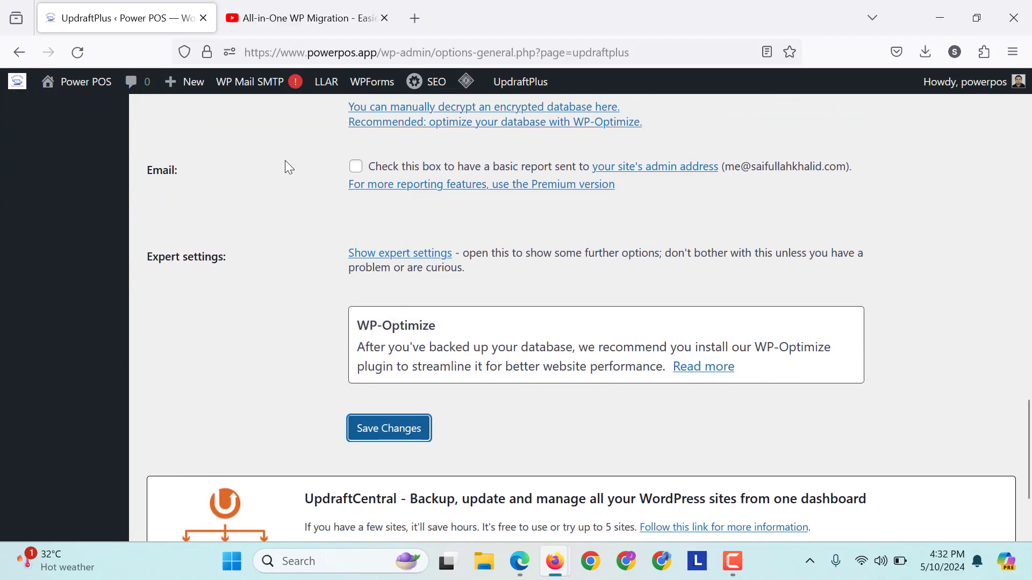
pyautogui.moveTo(436, 166); pyautogui.dragTo(586, 170)
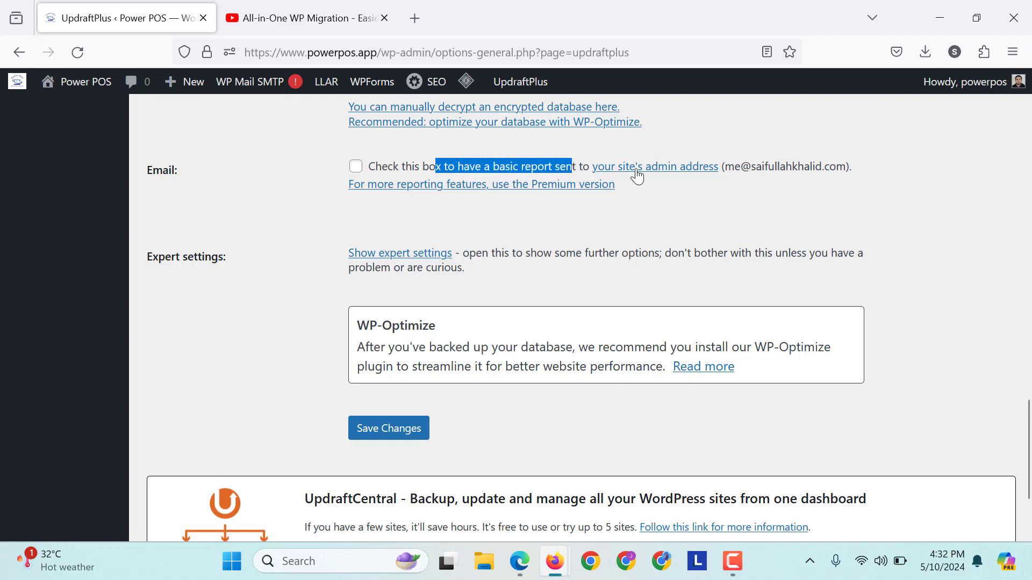
pyautogui.scroll(10, 687, 181)
pyautogui.scroll(5, 687, 182)
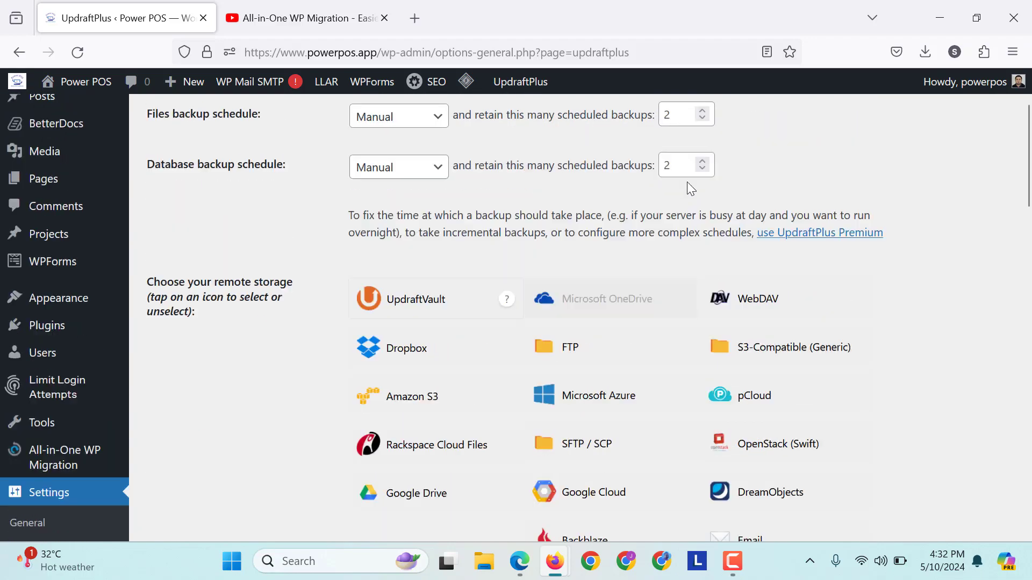
# Review the Premium / Extensions page, comparing the free and Premium features and the other plugins by the Updraft team.
pyautogui.click(574, 189)
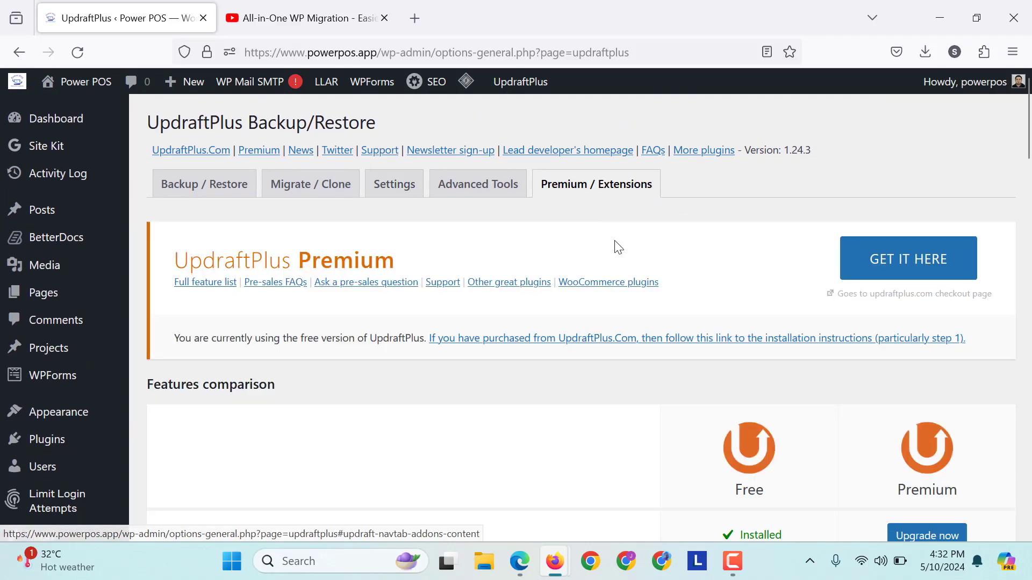
pyautogui.scroll(-7, 617, 246)
pyautogui.scroll(-3, 618, 247)
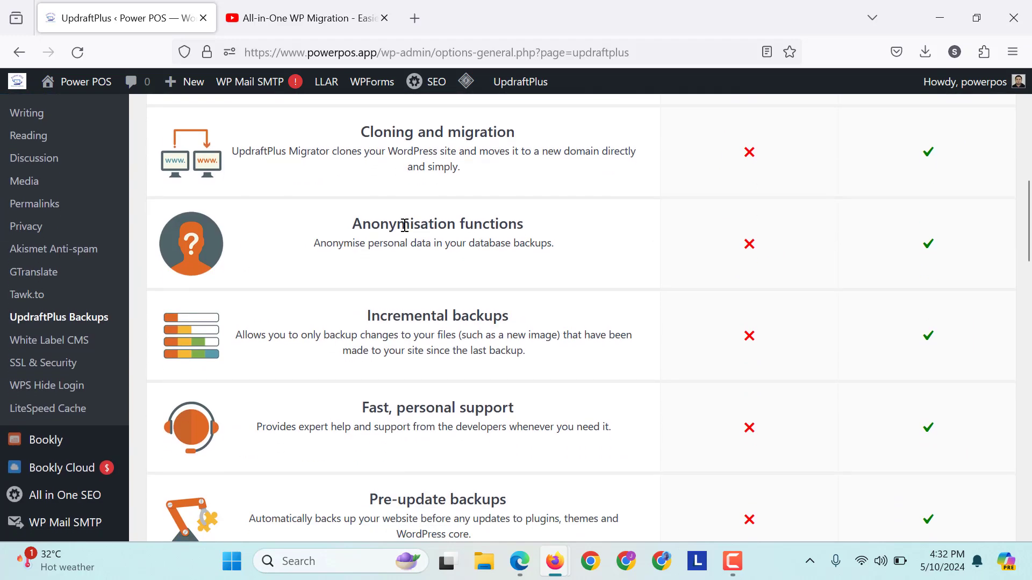
pyautogui.moveTo(405, 225); pyautogui.dragTo(475, 230)
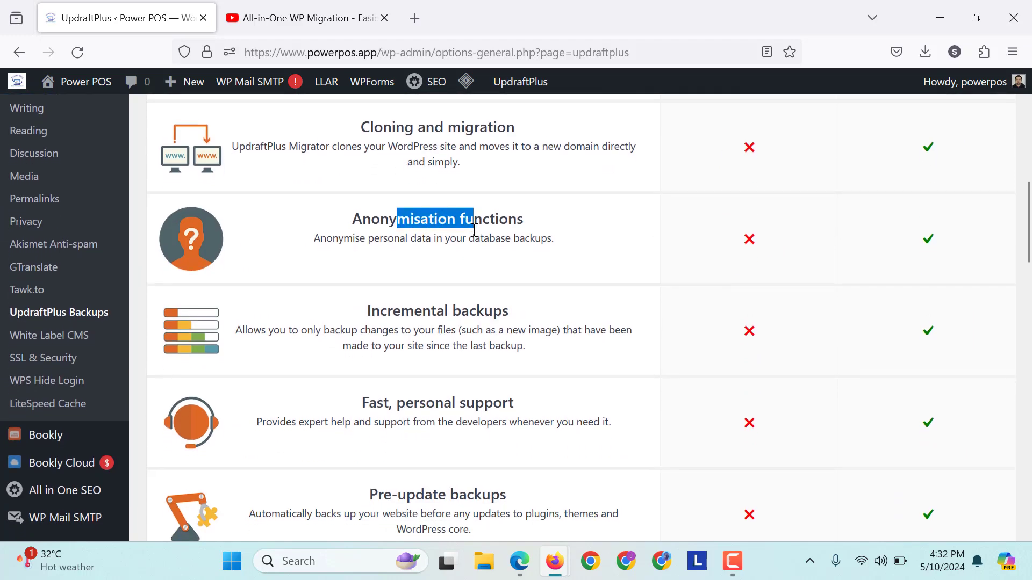
pyautogui.scroll(-3, 400, 243)
pyautogui.scroll(-10, 458, 259)
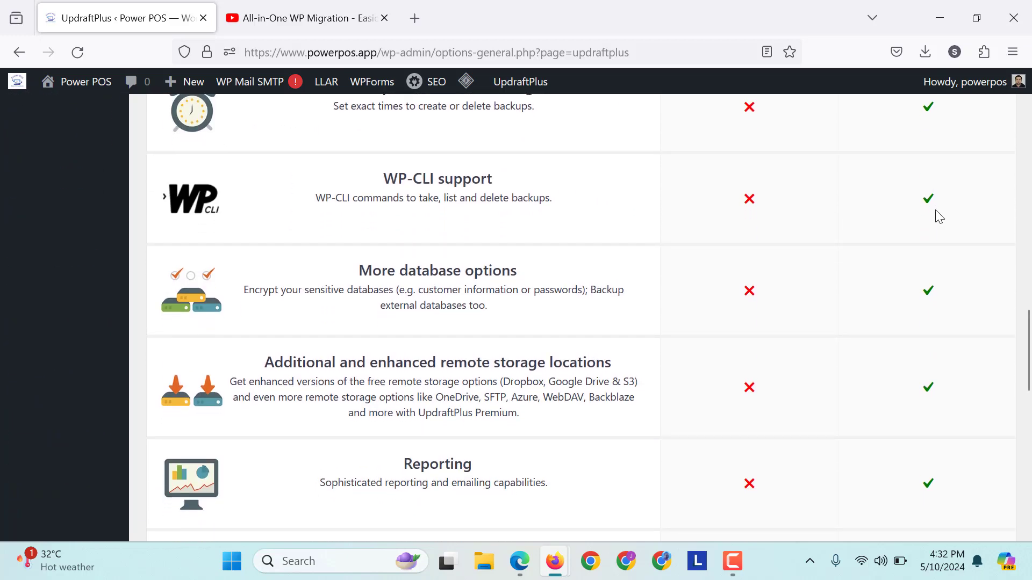
pyautogui.scroll(-14, 945, 353)
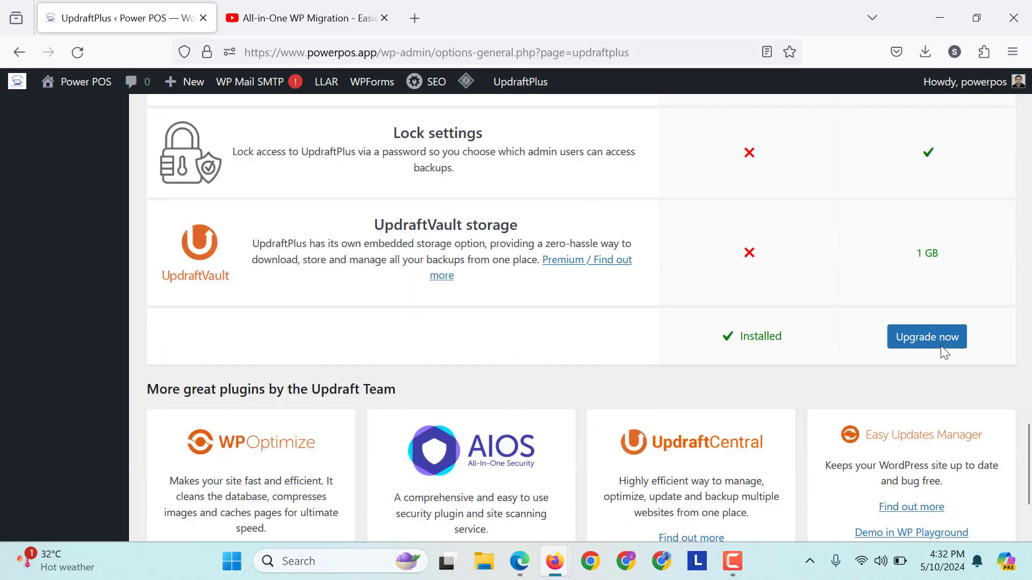
pyautogui.scroll(-2, 945, 353)
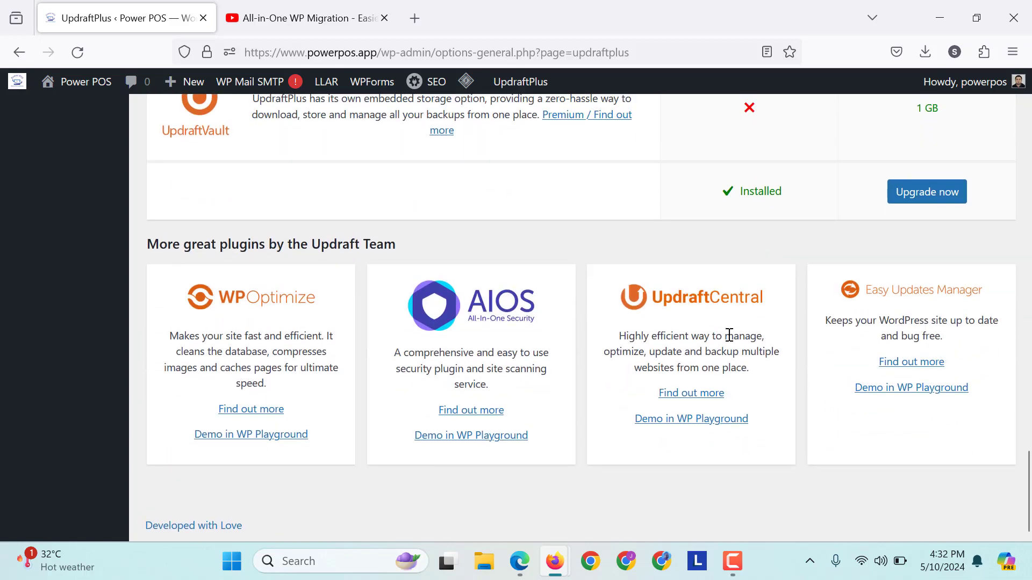
pyautogui.scroll(20, 468, 363)
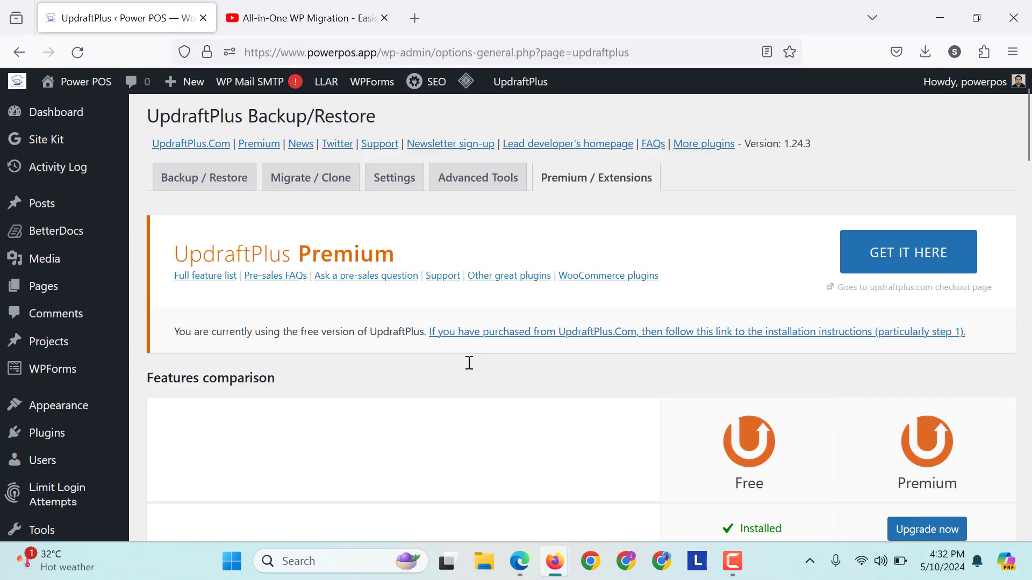
# Run a new backup including the database and files, allow it to be deleted only manually, and dismiss the completion message.
pyautogui.click(197, 196)
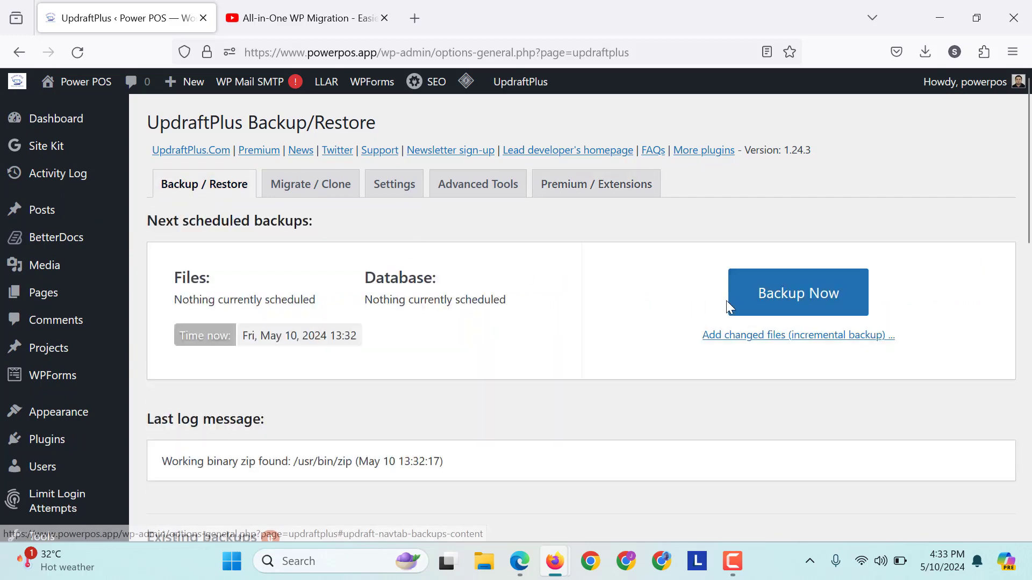
pyautogui.click(757, 301)
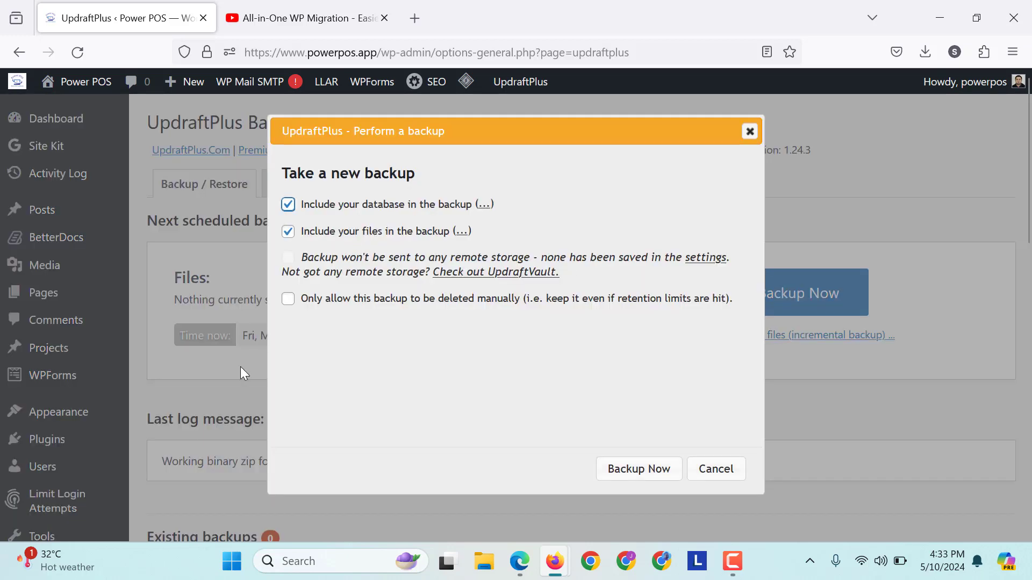
pyautogui.click(464, 300)
pyautogui.click(618, 472)
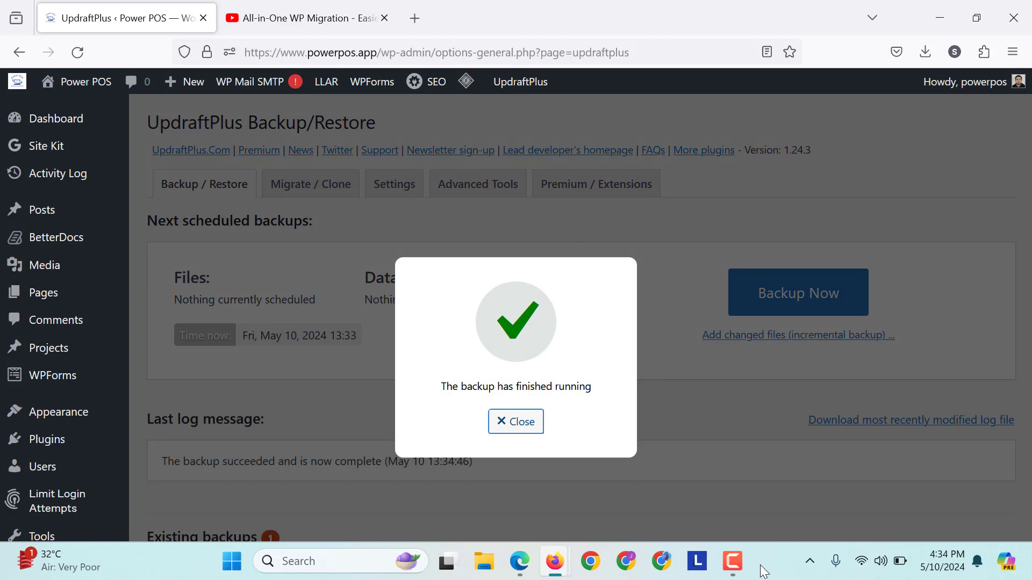
pyautogui.click(520, 428)
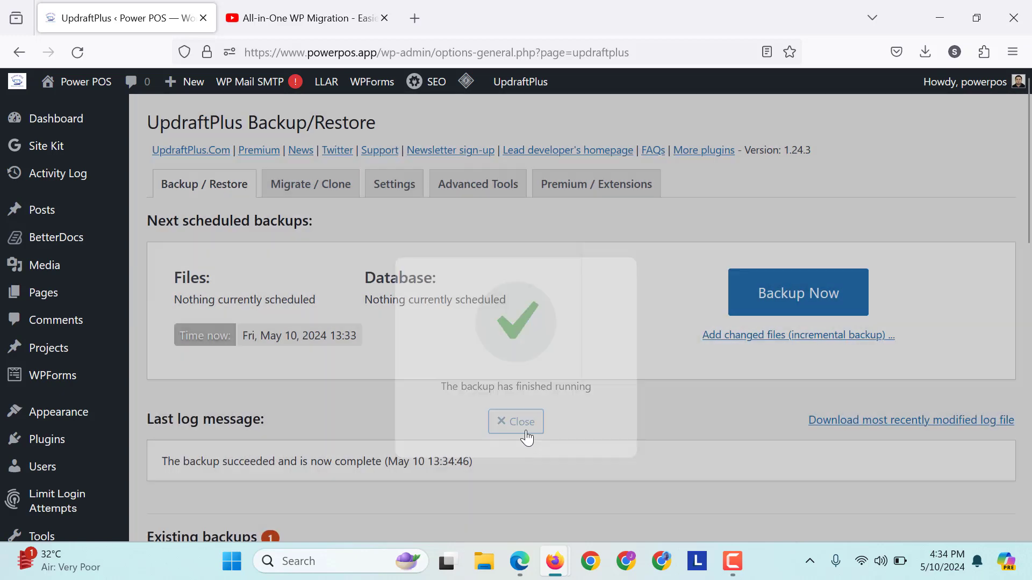
# Select the existing May 10, 2024 13:33 backup and prepare its database, plugins, themes and others files for download.
pyautogui.scroll(-7, 517, 423)
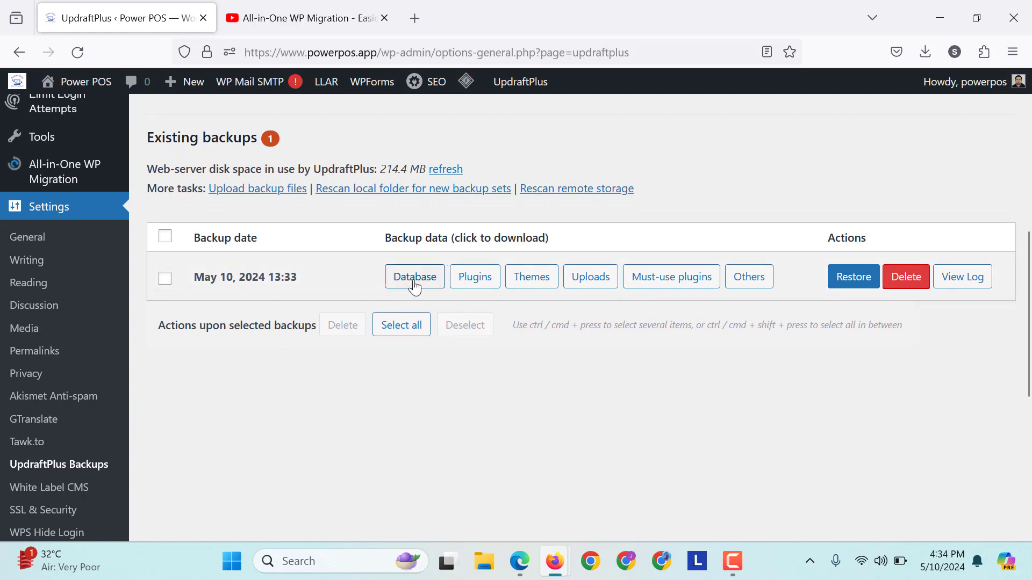
pyautogui.click(164, 279)
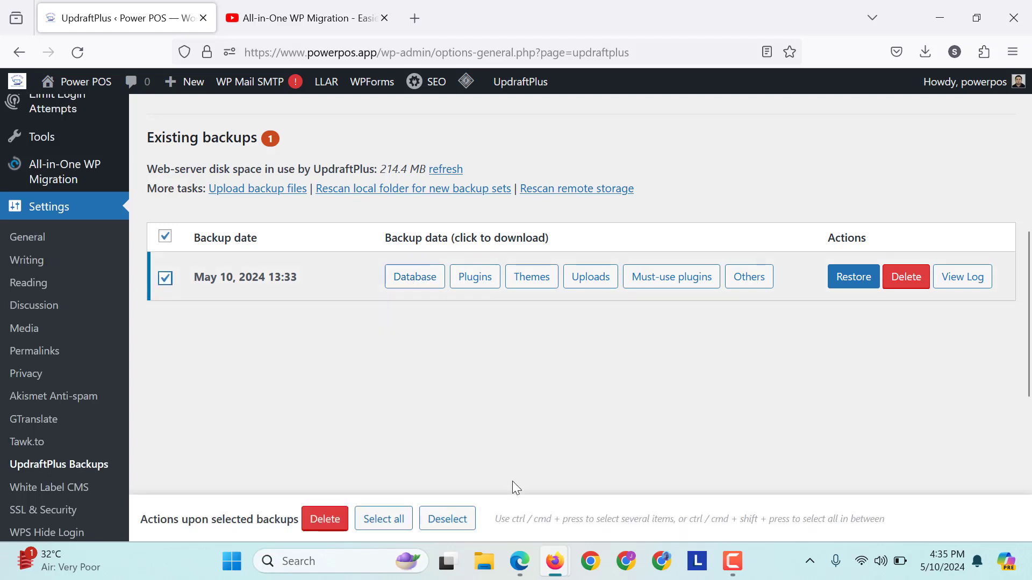
pyautogui.click(415, 285)
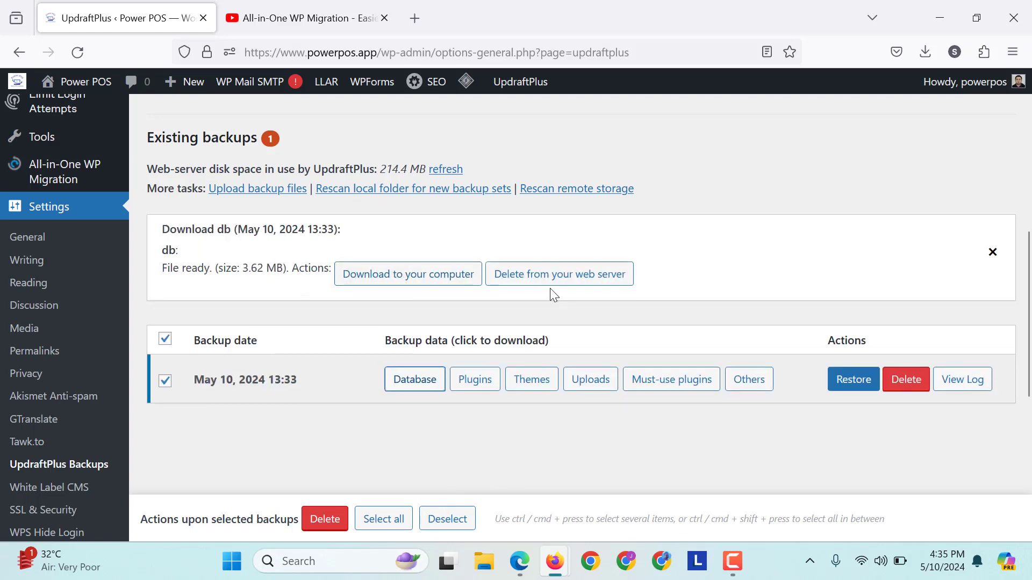
pyautogui.click(475, 380)
pyautogui.scroll(-3, 500, 381)
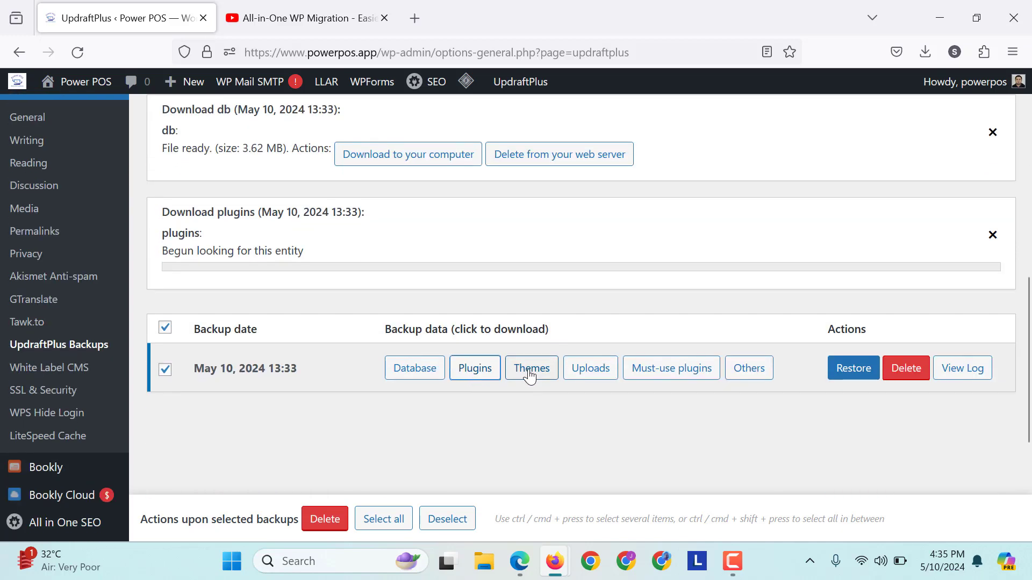
pyautogui.click(531, 370)
pyautogui.scroll(-3, 559, 354)
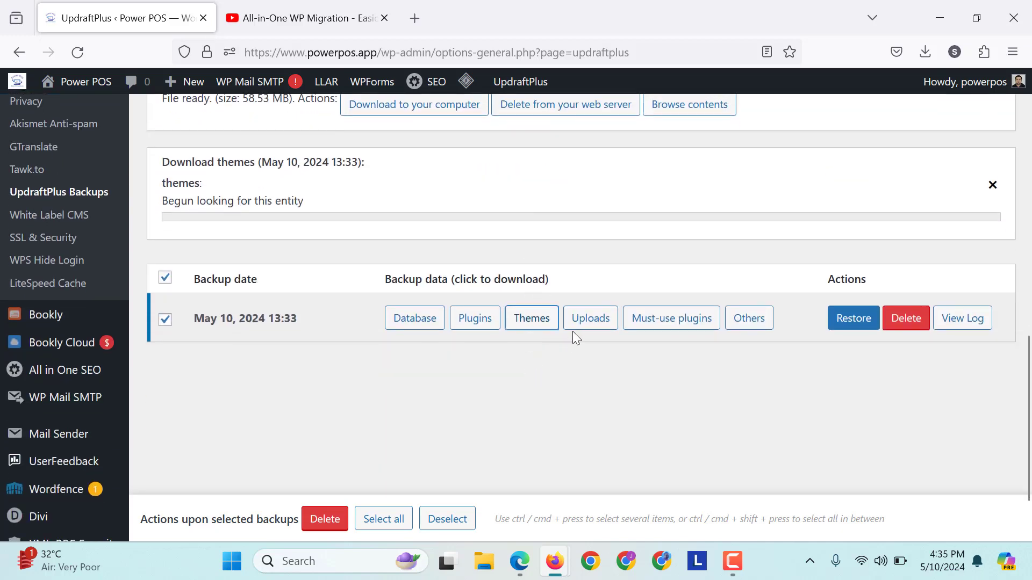
pyautogui.click(750, 322)
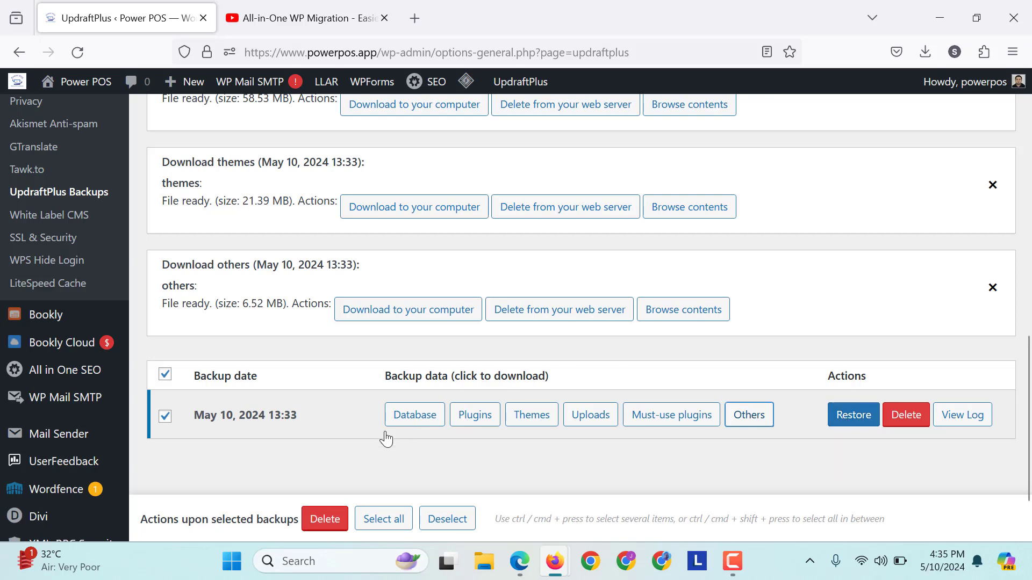
# Start restoring the May 10, 2024 13:33 backup with Uploads, Must-use plugins, Others and Database, and review the preparation warnings.
pyautogui.click(846, 418)
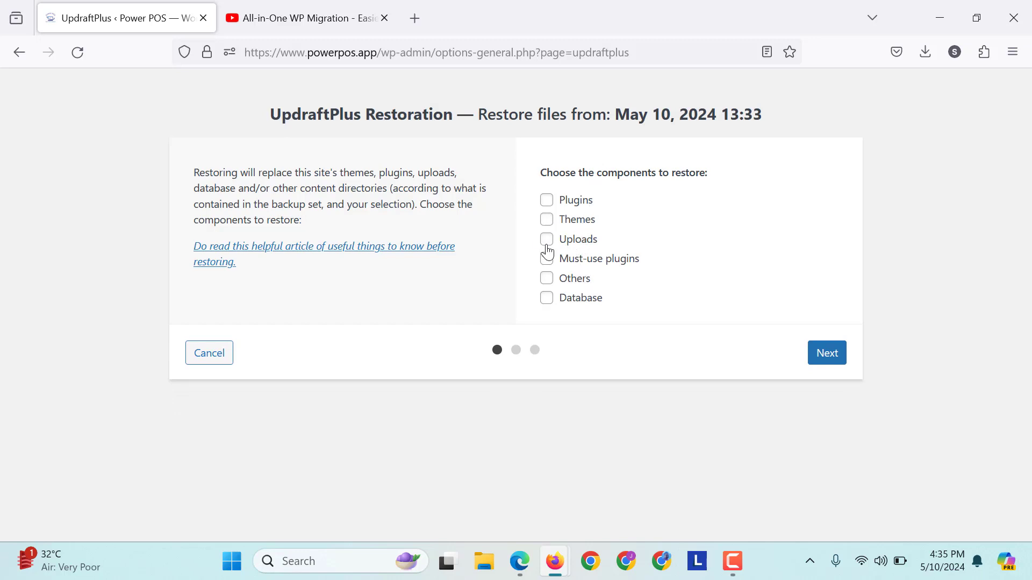
pyautogui.click(547, 242)
pyautogui.click(547, 242)
pyautogui.click(546, 297)
pyautogui.click(547, 277)
pyautogui.click(547, 261)
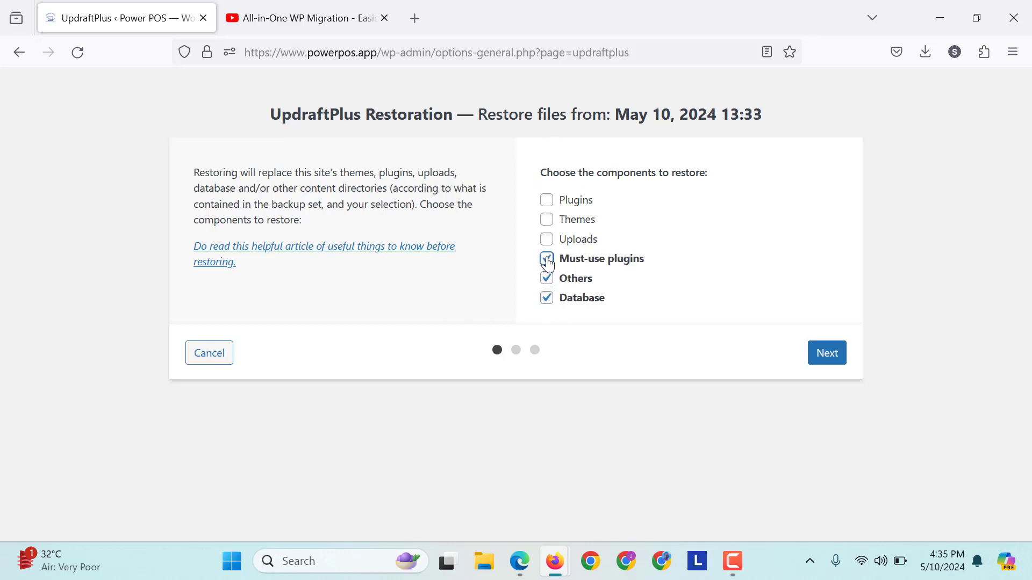
pyautogui.click(546, 239)
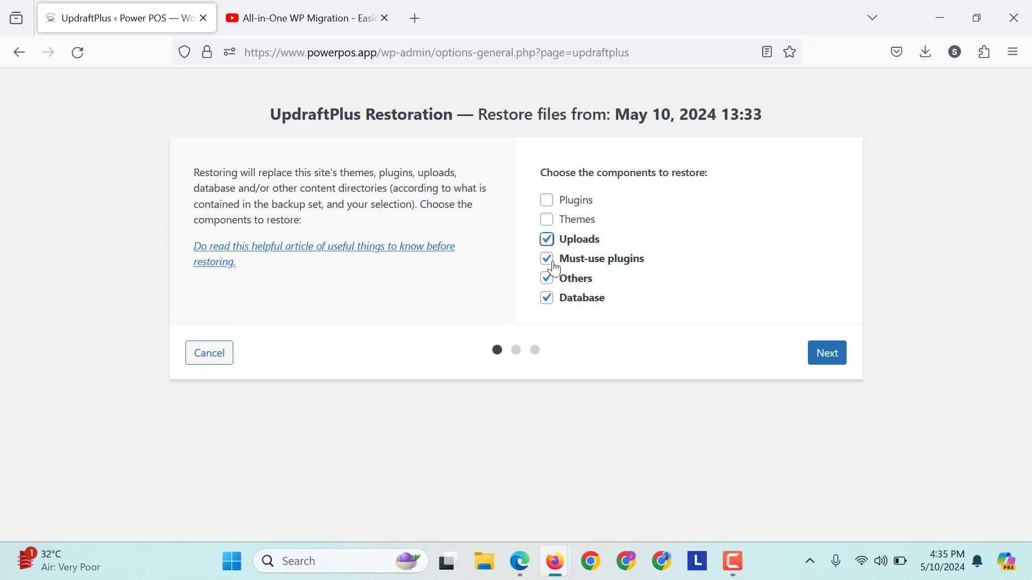
pyautogui.click(838, 357)
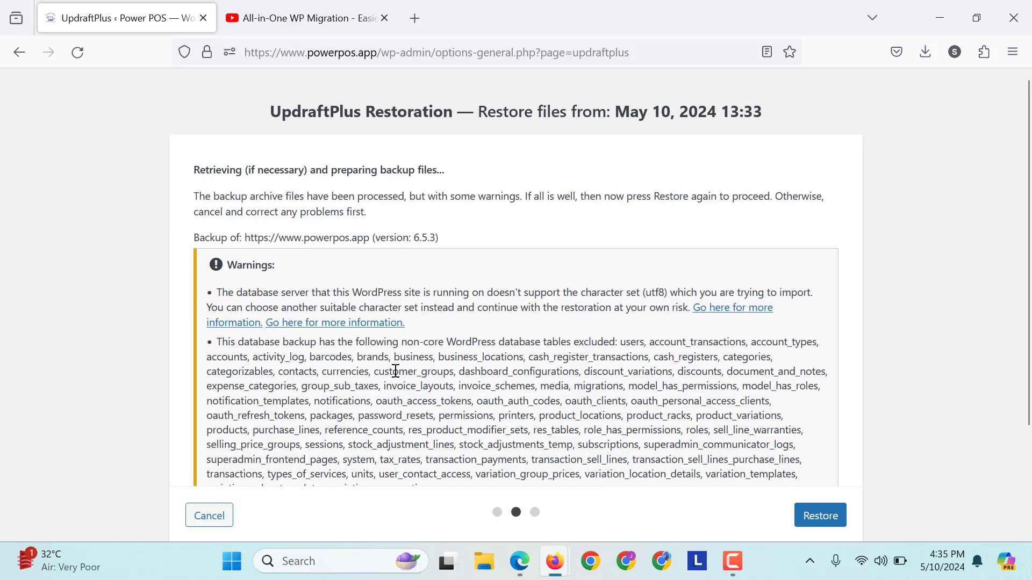
pyautogui.scroll(-3, 395, 371)
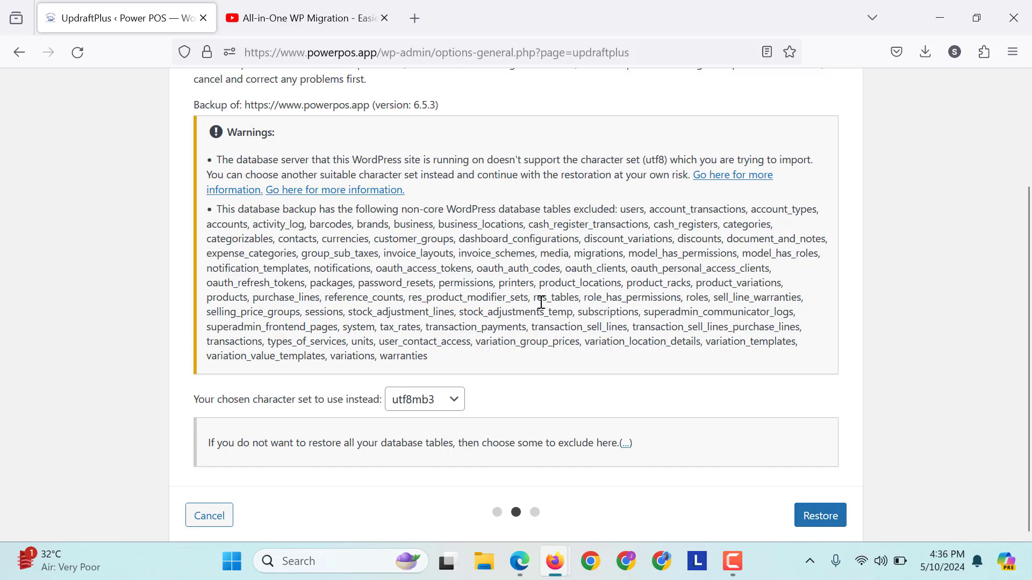
# Select the "options-general.php?page=updraftplus" part of the page address.
pyautogui.moveTo(435, 52); pyautogui.dragTo(829, 124)
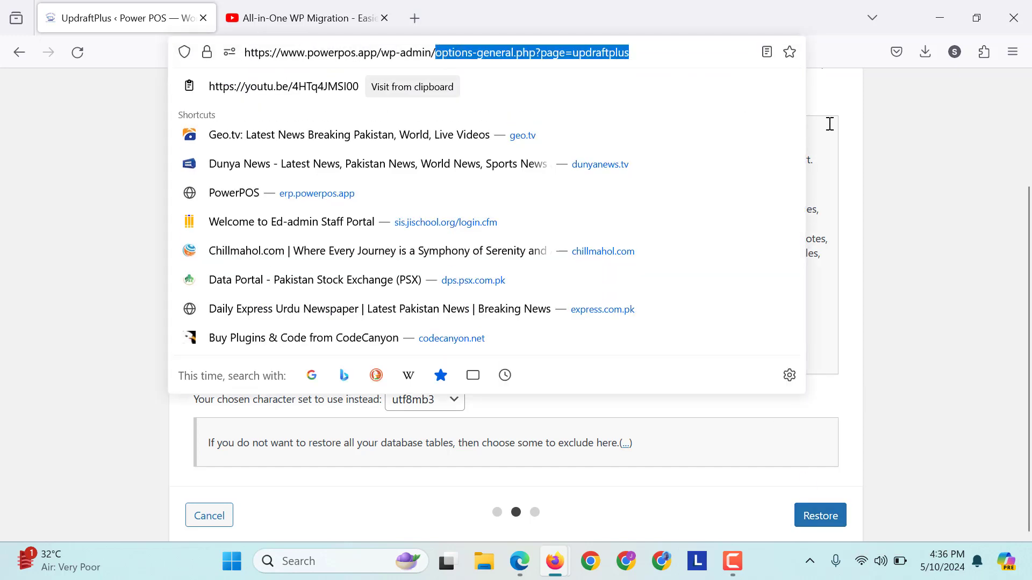